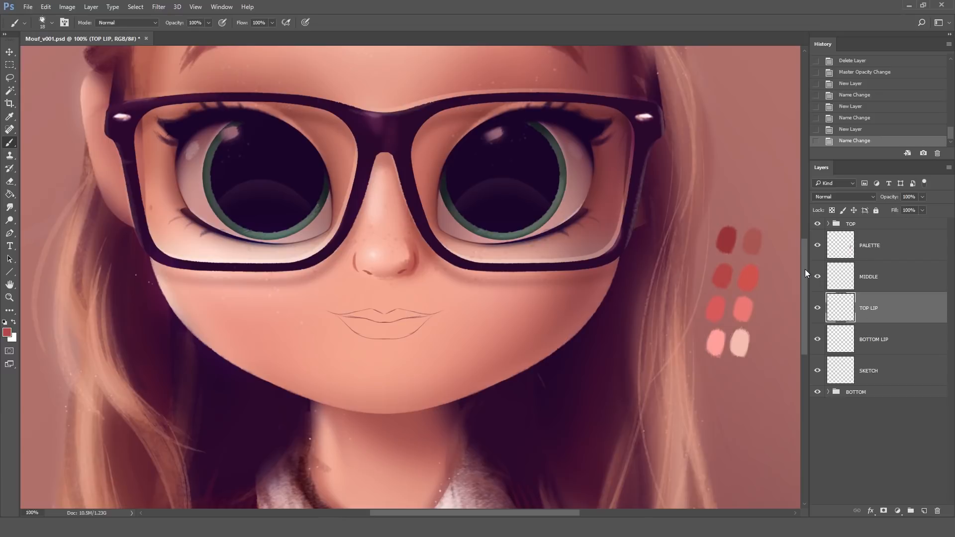
Step: Sample the medium red swatch in the second palette row and set up the textured brush at 18 px
left_click(727, 275, "alt")
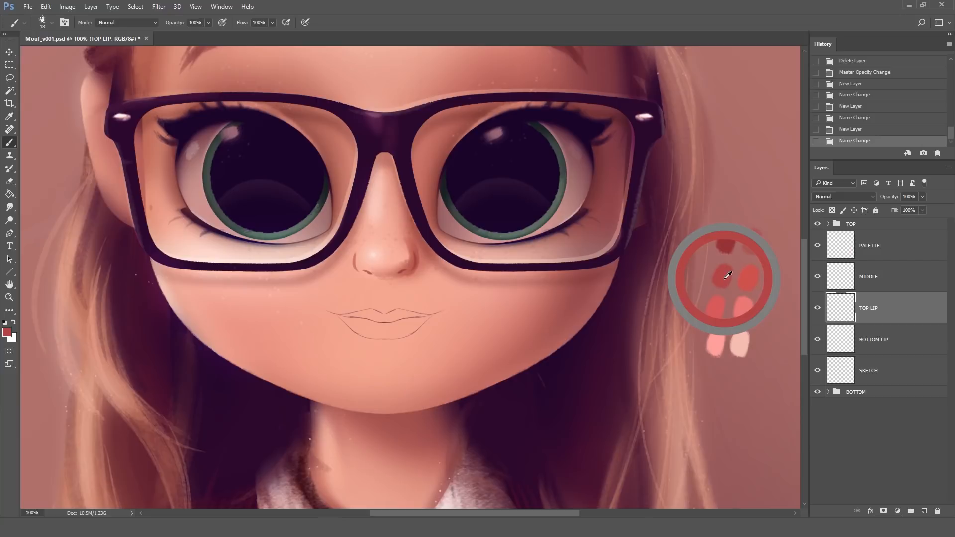
left_click(51, 24)
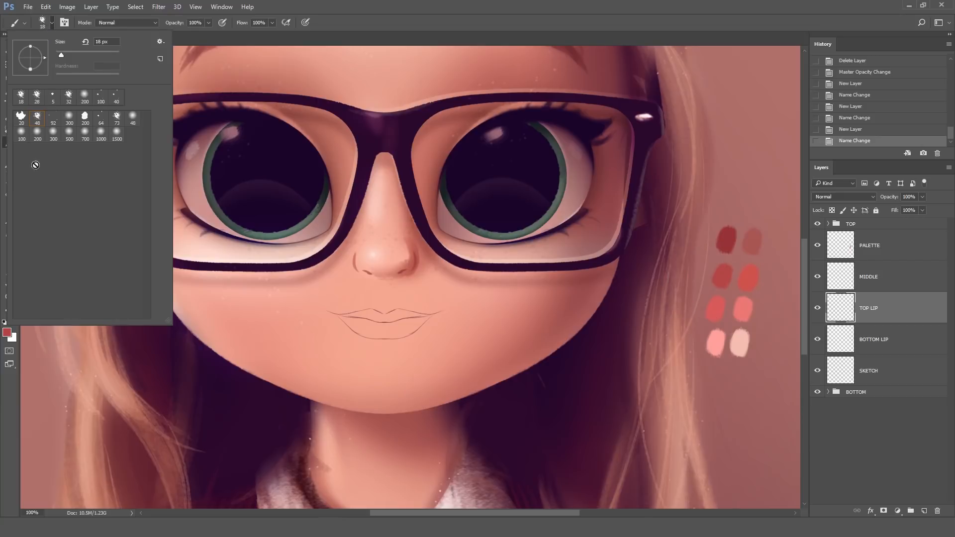
left_click(38, 119)
left_click_drag(71, 55, 65, 55)
left_click(312, 44)
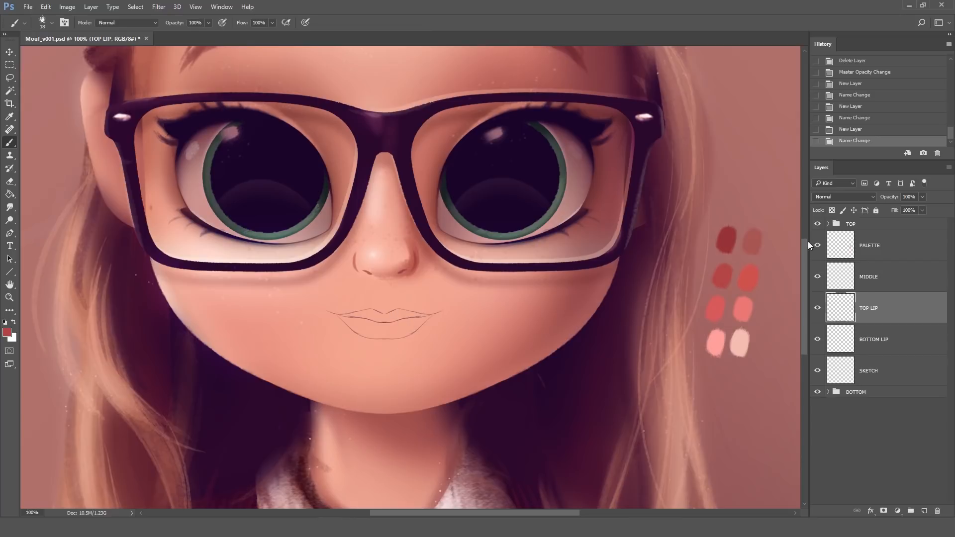
Step: Lower the SKETCH layer's opacity to 25%
left_click(868, 378)
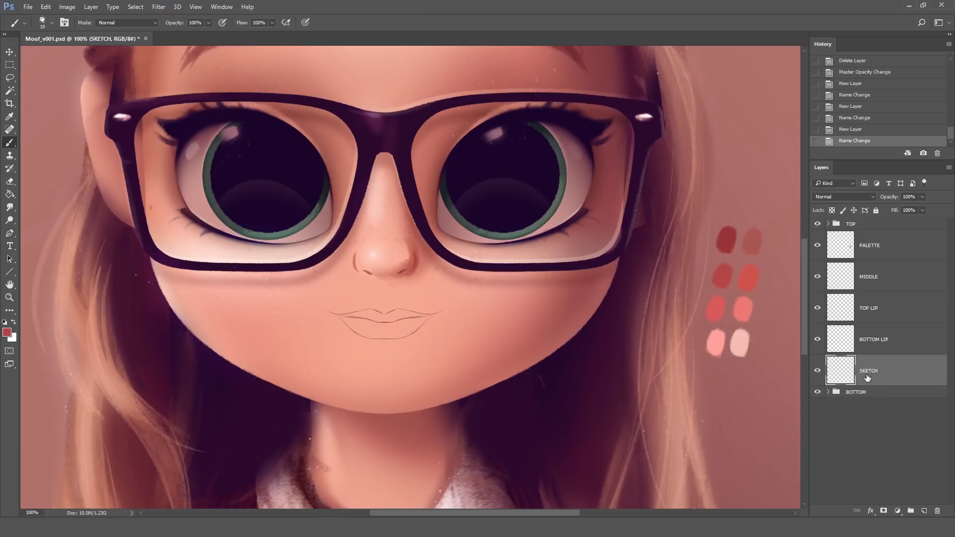
left_click(923, 198)
left_click_drag(917, 210, 897, 207)
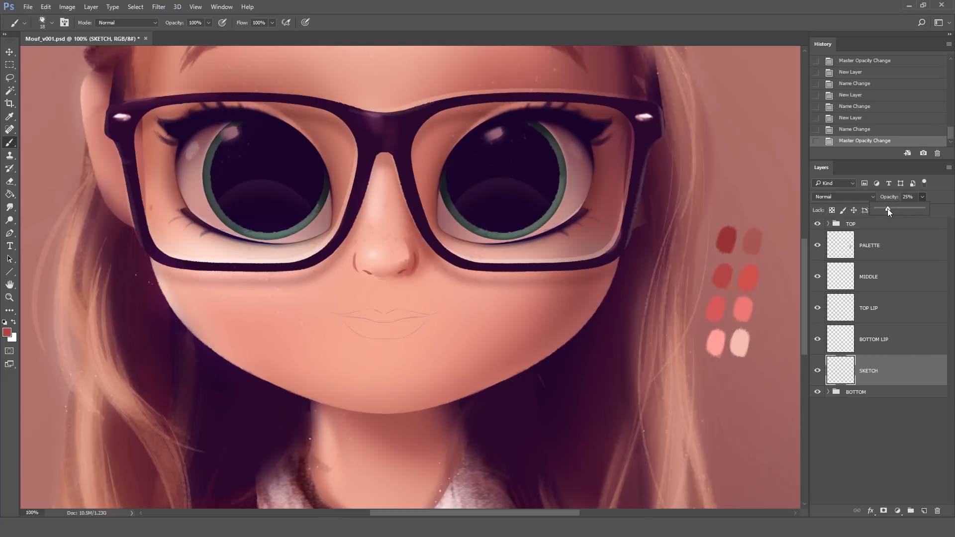
Step: Paint the right half of the upper lip on the TOP LIP layer and clean up its outer corner with the Eraser
left_click(870, 312)
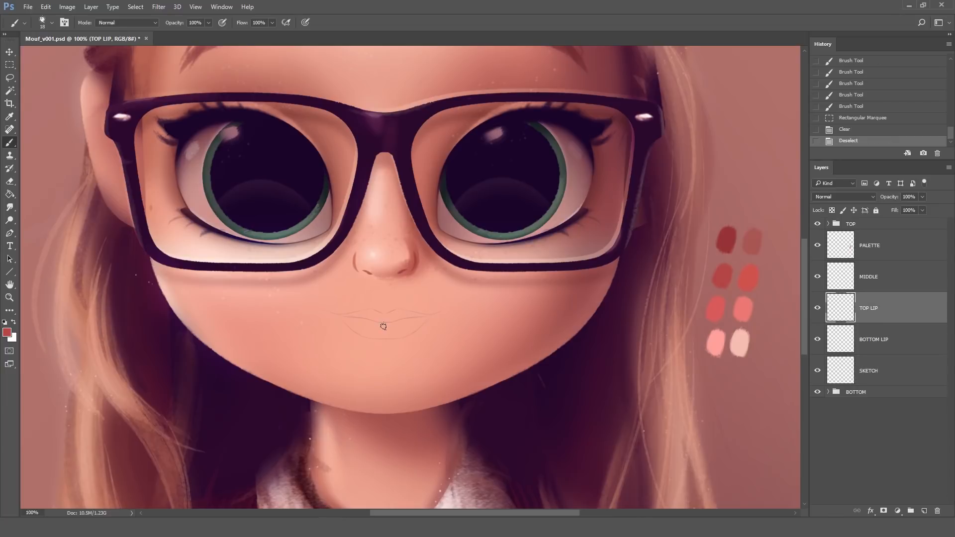
mouse_move(377, 323)
left_mouse_down()
mouse_move(416, 316)
mouse_move(378, 316)
mouse_move(397, 309)
mouse_move(435, 314)
mouse_move(384, 319)
mouse_move(438, 316)
left_mouse_up()
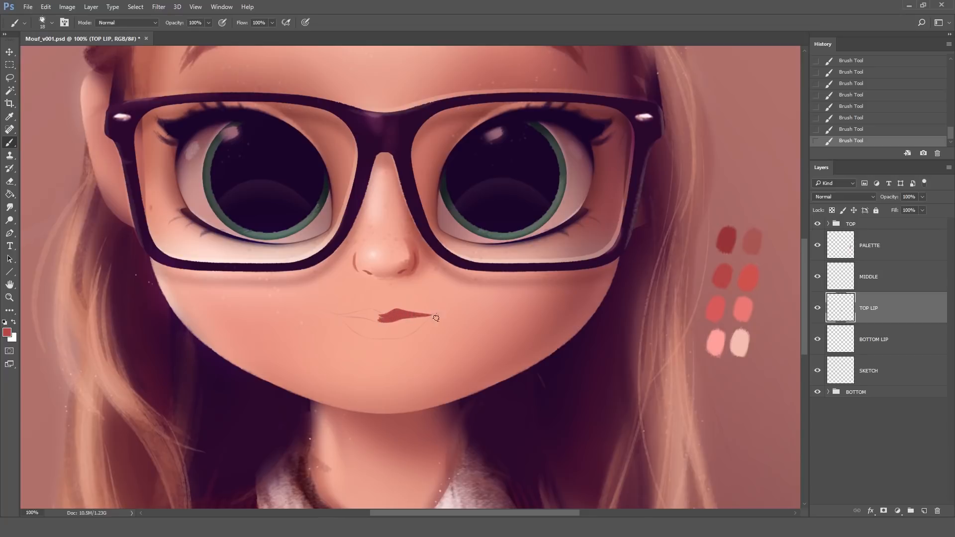
left_click(9, 181)
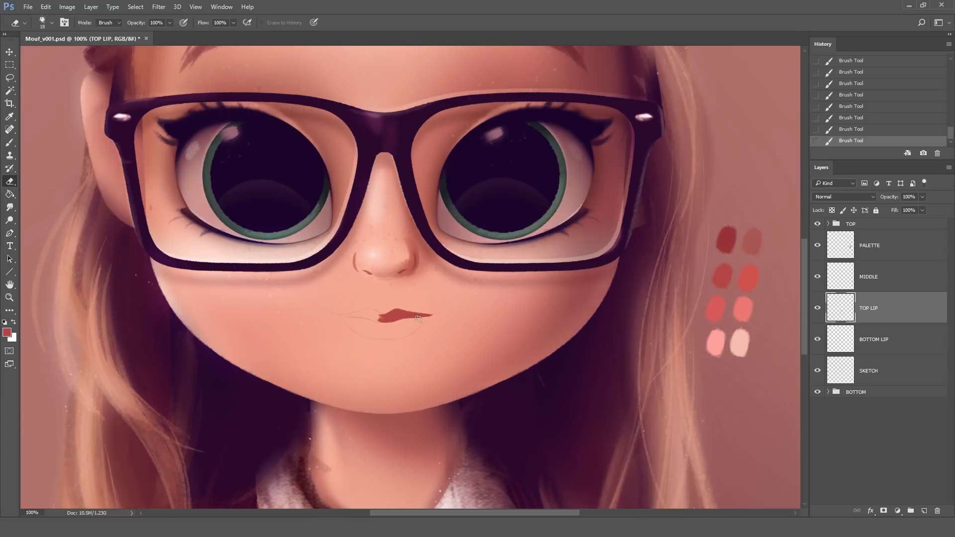
mouse_move(439, 315)
left_mouse_down()
mouse_move(408, 330)
mouse_move(429, 322)
mouse_move(414, 344)
mouse_move(414, 317)
left_mouse_up()
key("b")
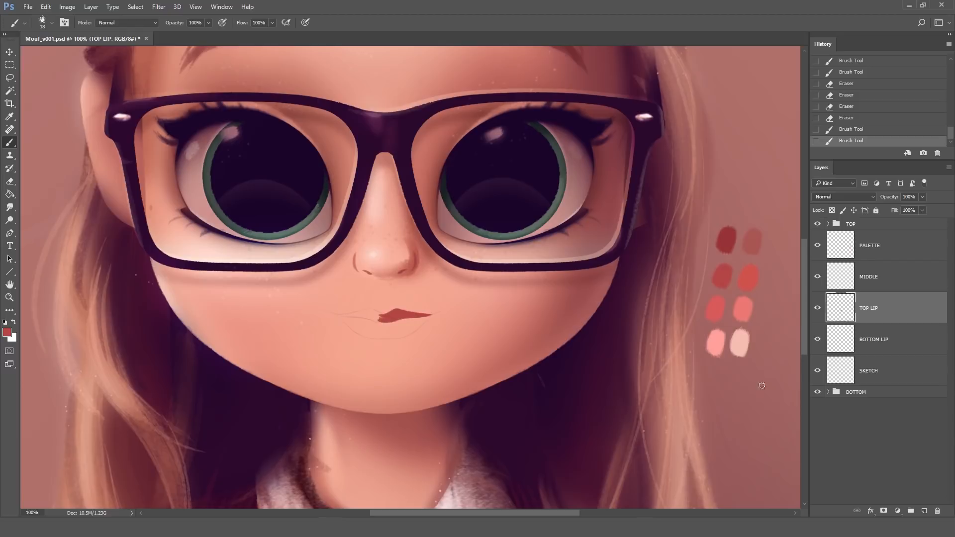
Step: Paint the right half of the lower lip on the BOTTOM LIP layer with the pinkish-red swatch from the third palette row
left_click(872, 341)
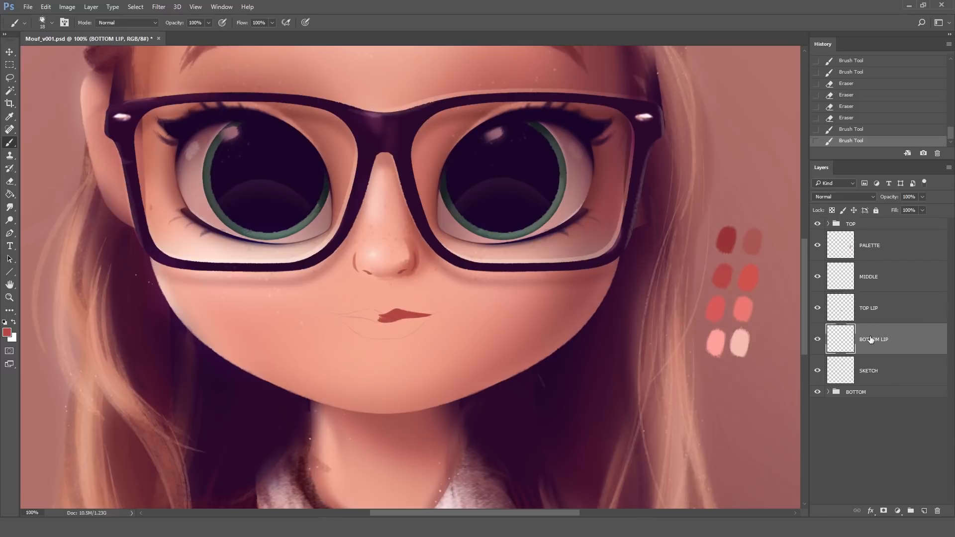
left_click(722, 309, "alt")
mouse_move(374, 337)
left_mouse_down()
mouse_move(418, 331)
mouse_move(395, 337)
mouse_move(441, 313)
mouse_move(386, 331)
mouse_move(392, 322)
mouse_move(406, 328)
mouse_move(424, 317)
mouse_move(387, 336)
mouse_move(436, 314)
left_mouse_up()
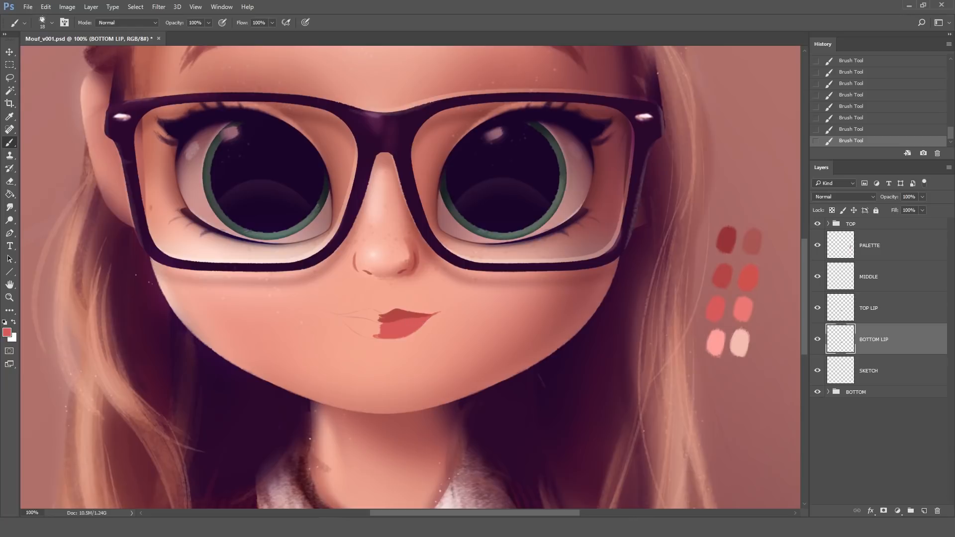
Step: Paint the line between the right lip halves on the MIDDLE layer with the darkest red swatch and an 8 px brush
left_click(872, 281)
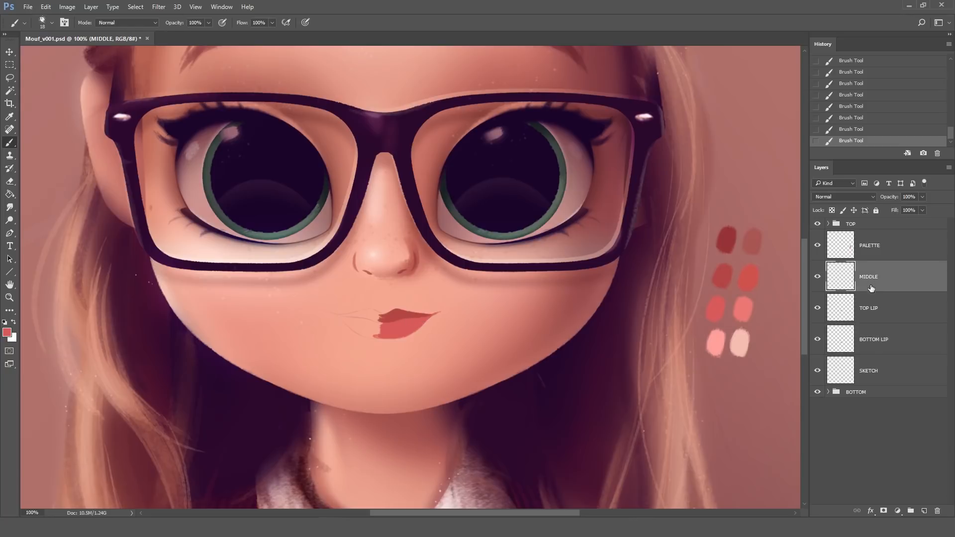
left_click(730, 238, "alt")
left_click(52, 23)
left_click_drag(111, 42, 70, 43)
type("8")
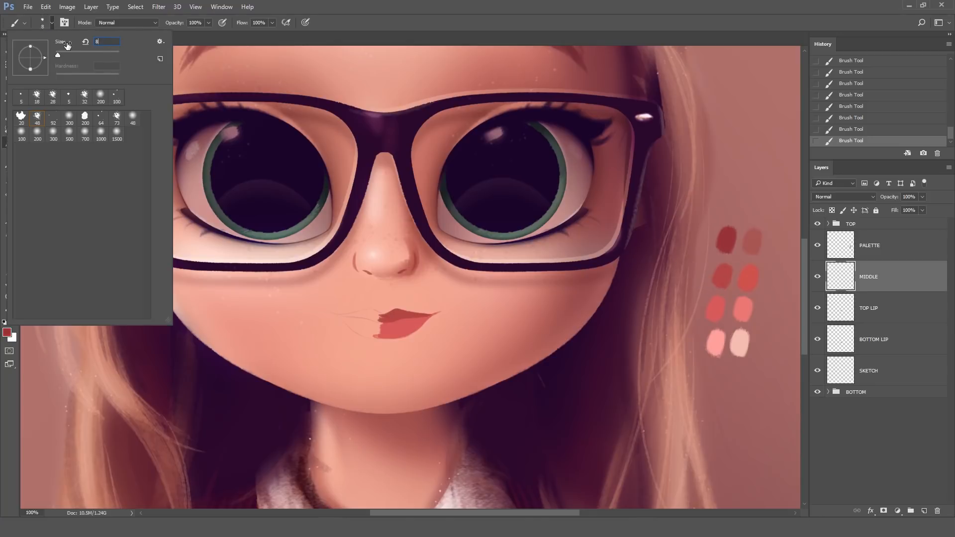
key("Return")
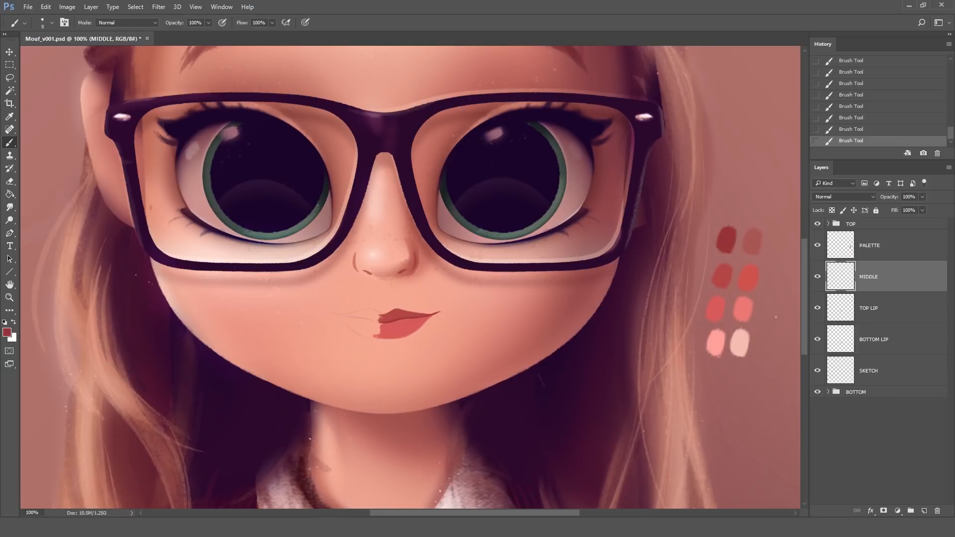
Step: Soften the outer corner of the lower lip on the BOTTOM LIP layer with a soft round 23 px eraser
left_click(867, 342)
left_click(10, 182)
left_click(44, 23)
left_click(133, 118)
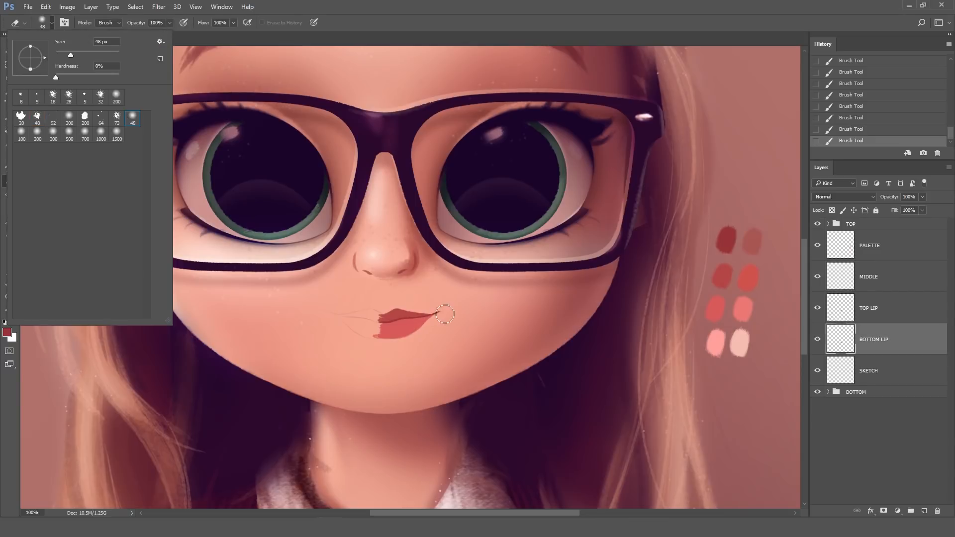
left_click_drag(68, 55, 64, 52)
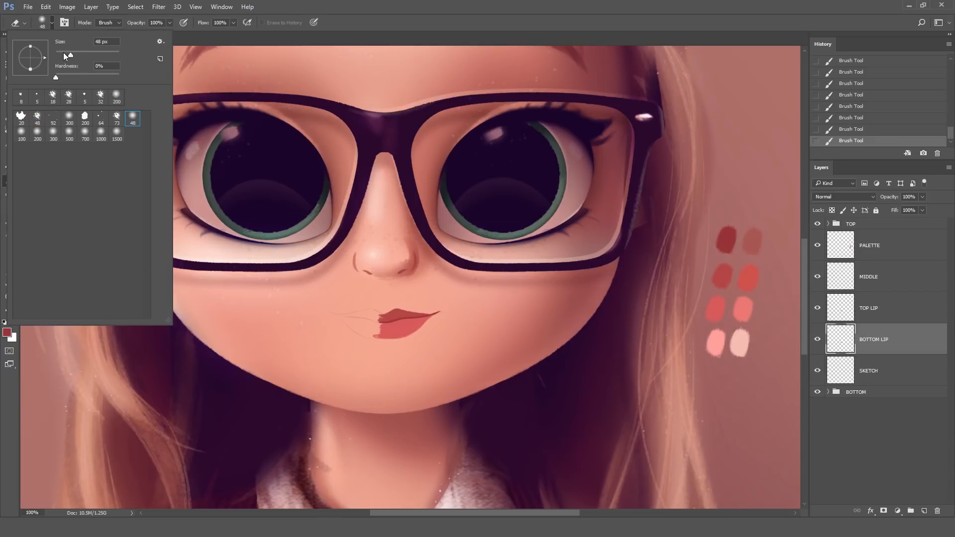
left_click(438, 329)
left_click(445, 316)
left_click(448, 316)
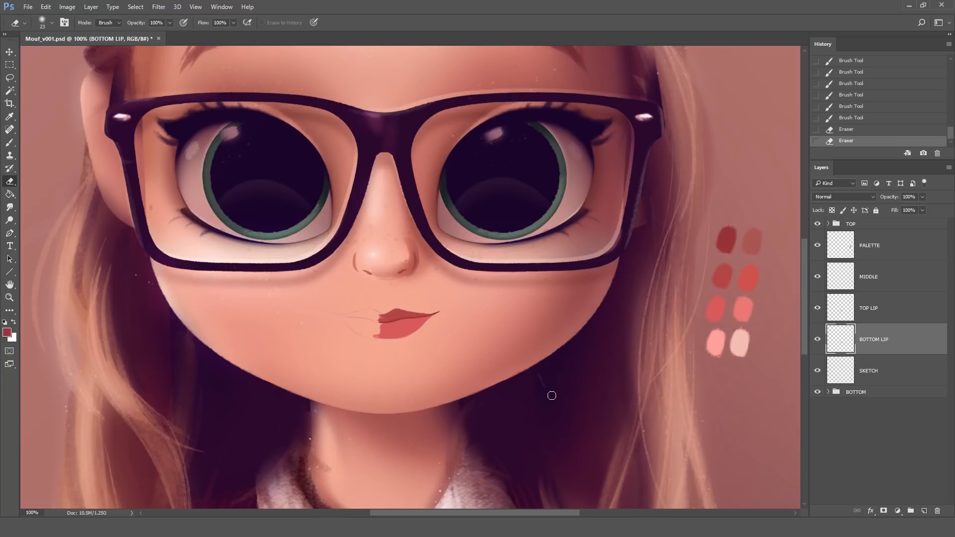
Step: Duplicate the MIDDLE, TOP LIP and BOTTOM LIP layers and place the horizontally flipped copies as the mouth's left half
left_click(875, 282, "shift")
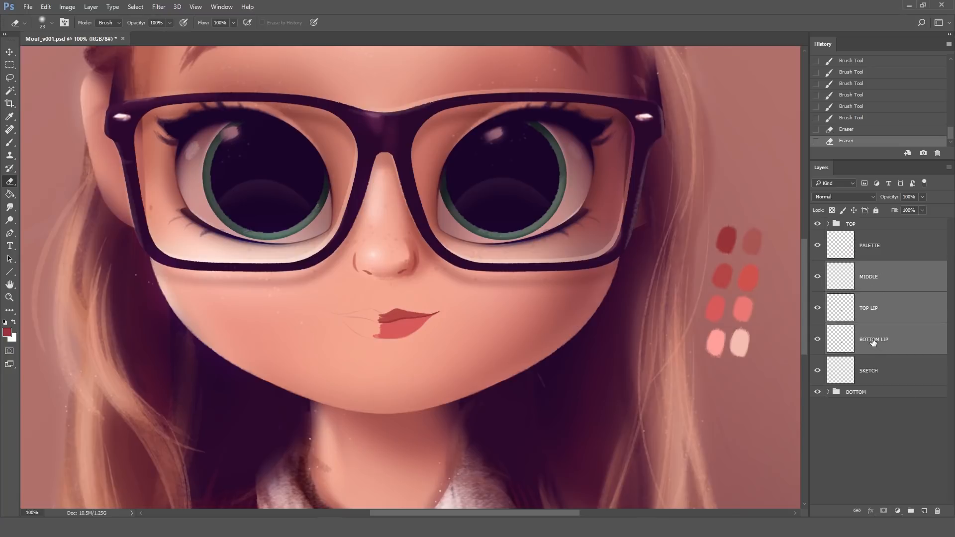
left_click_drag(869, 339, 925, 513)
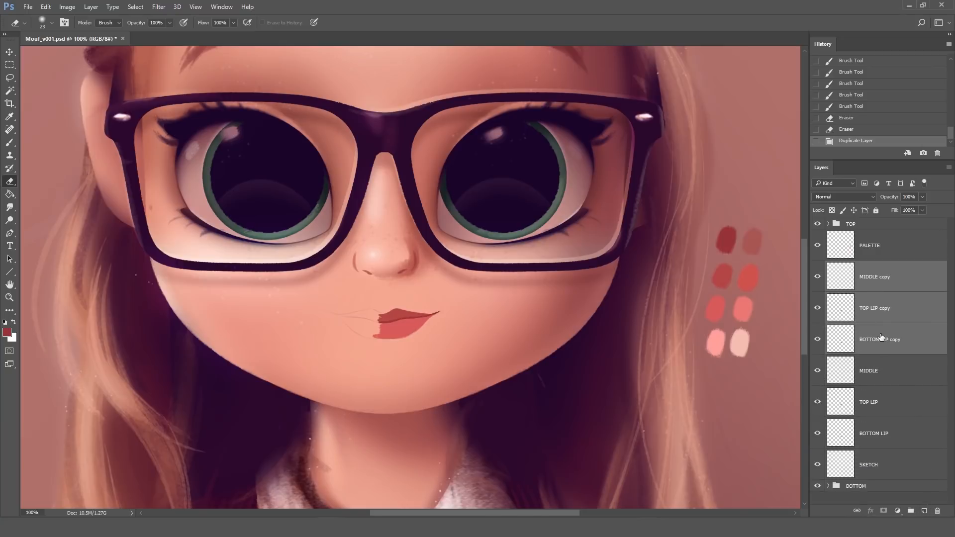
left_click(46, 7)
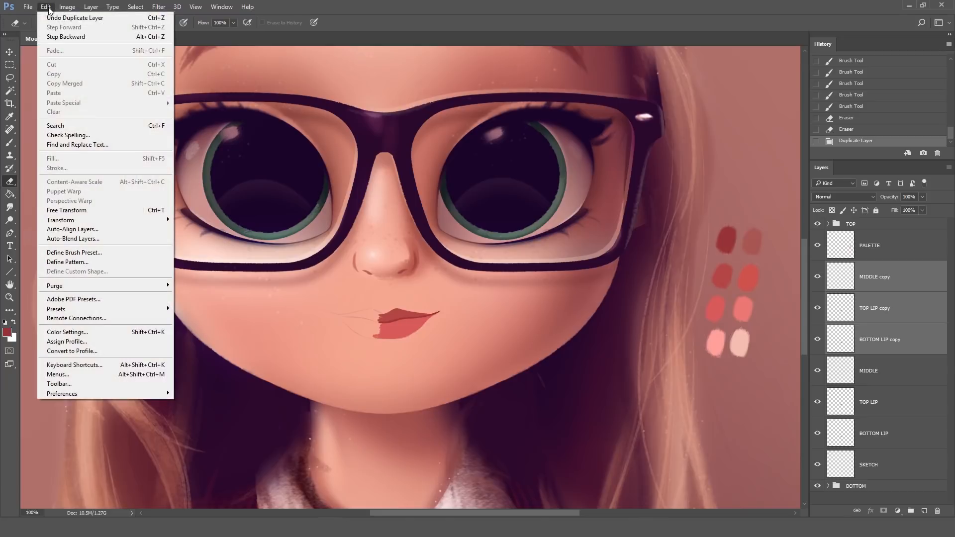
mouse_move(69, 220)
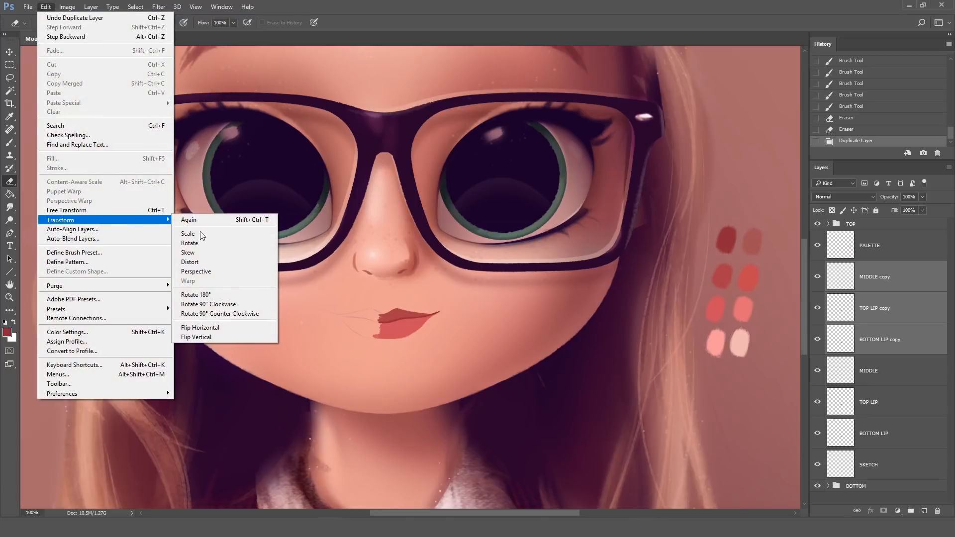
left_click(200, 328)
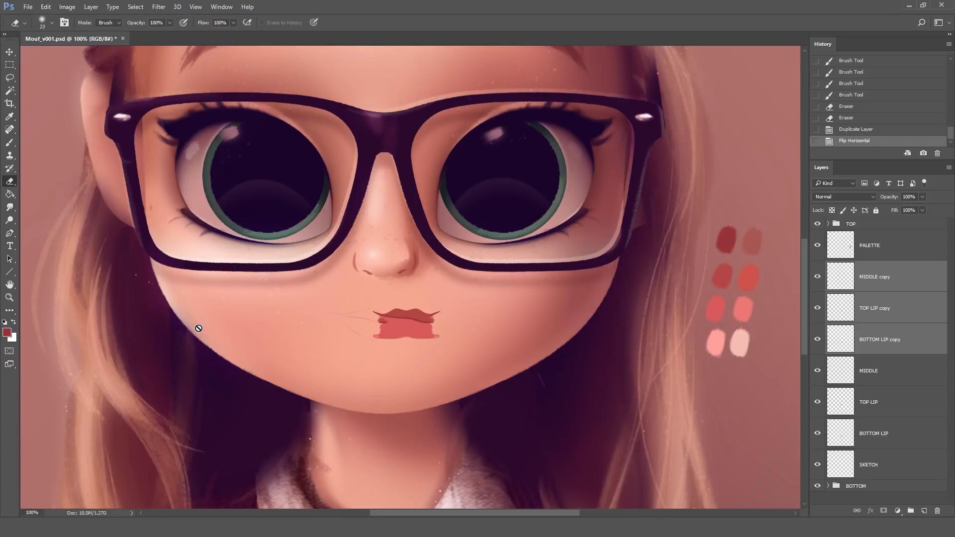
left_click(9, 52)
left_click_drag(524, 324, 479, 325)
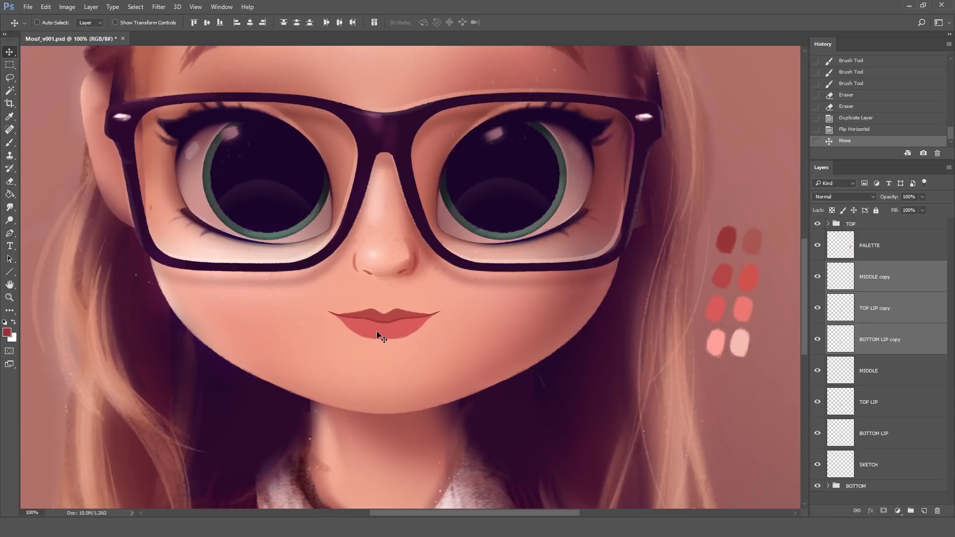
Step: Flip the canvas horizontally to check the mouth's symmetry, and undo the flip
left_click(67, 7)
mouse_move(100, 98)
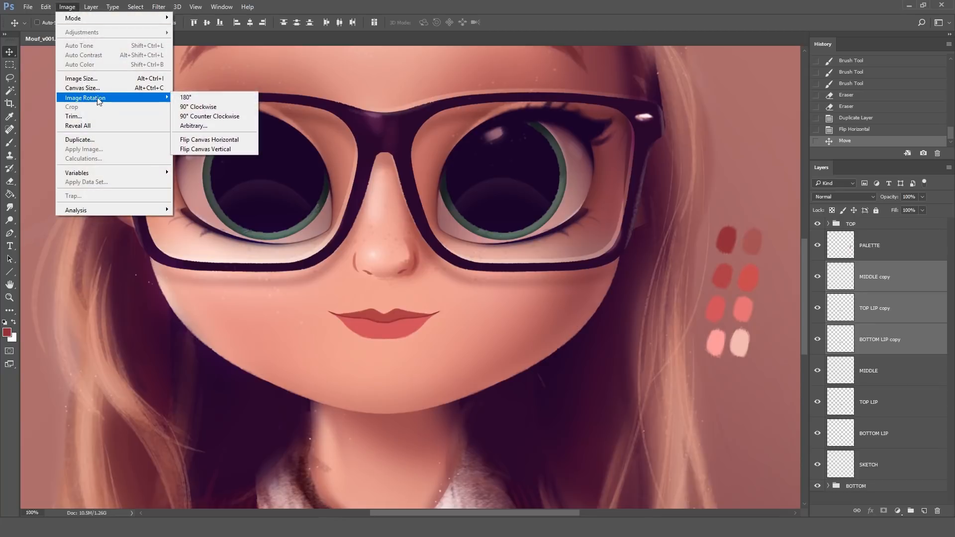
left_click(222, 141)
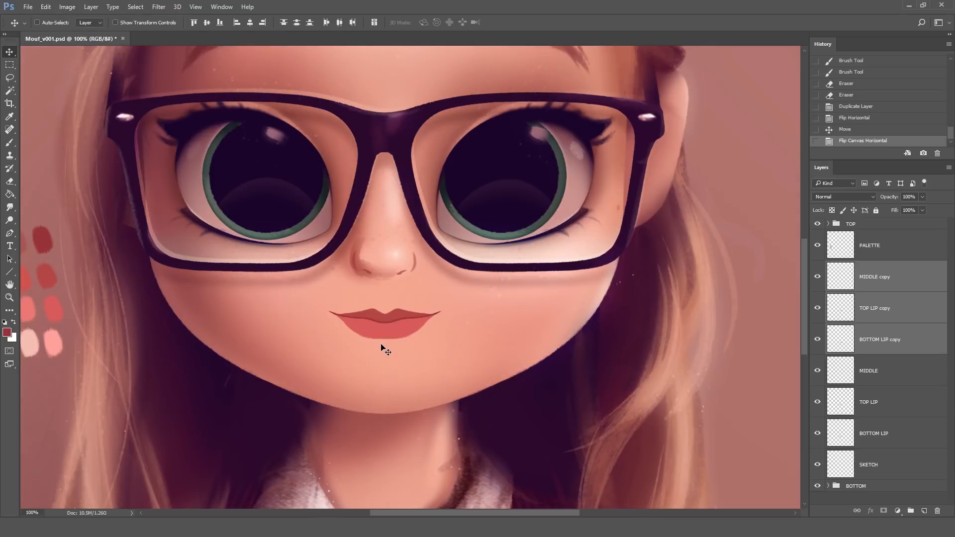
key("ctrl+z")
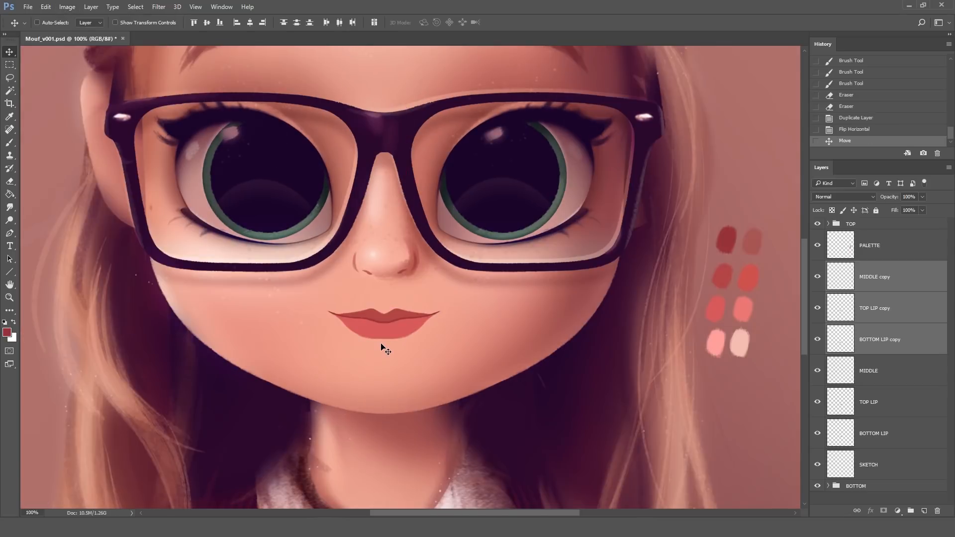
Step: Nudge the three lip layers and their three copies together slightly to centre the mouth on the face
left_click(871, 278)
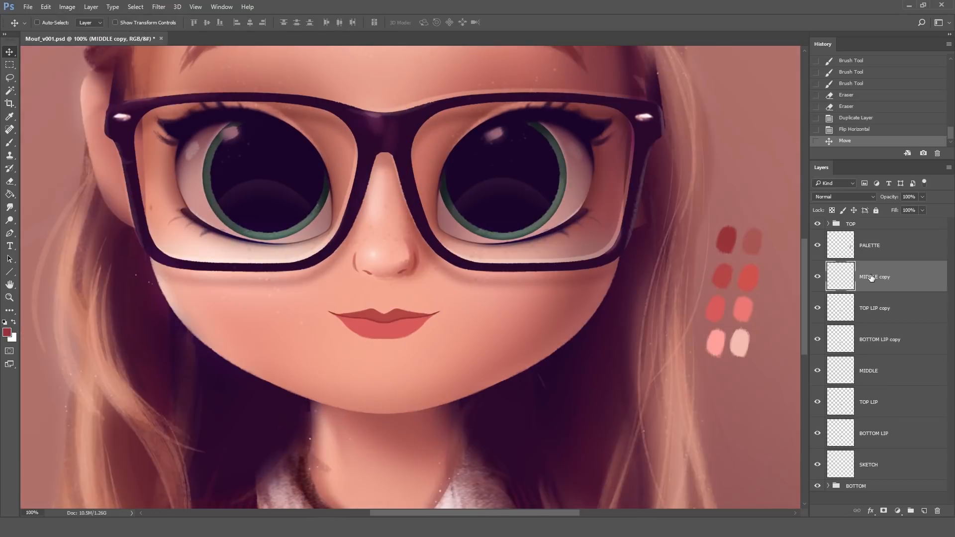
left_click(870, 446, "shift")
key("Up")
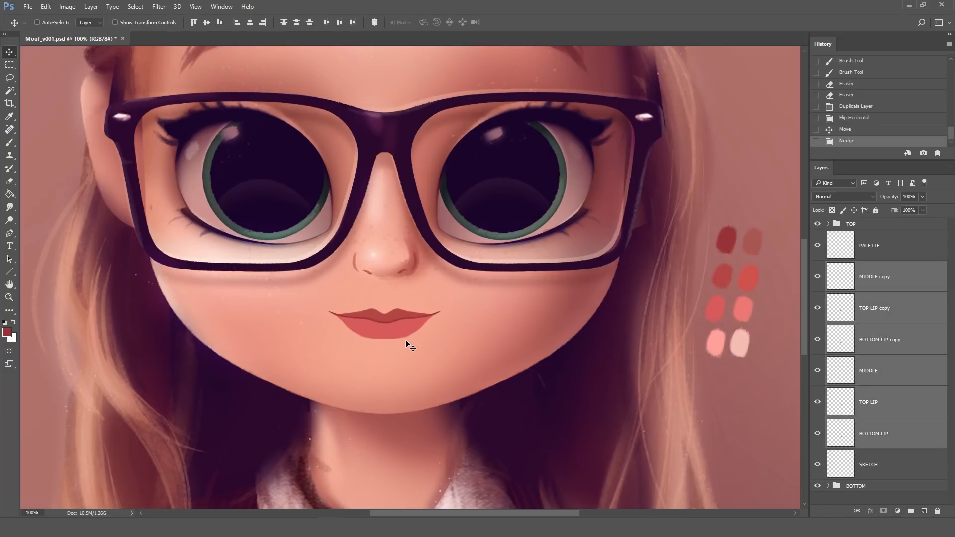
Step: Recheck the nudged mouth on a horizontally mirrored canvas, and restore the original orientation
left_click(67, 7)
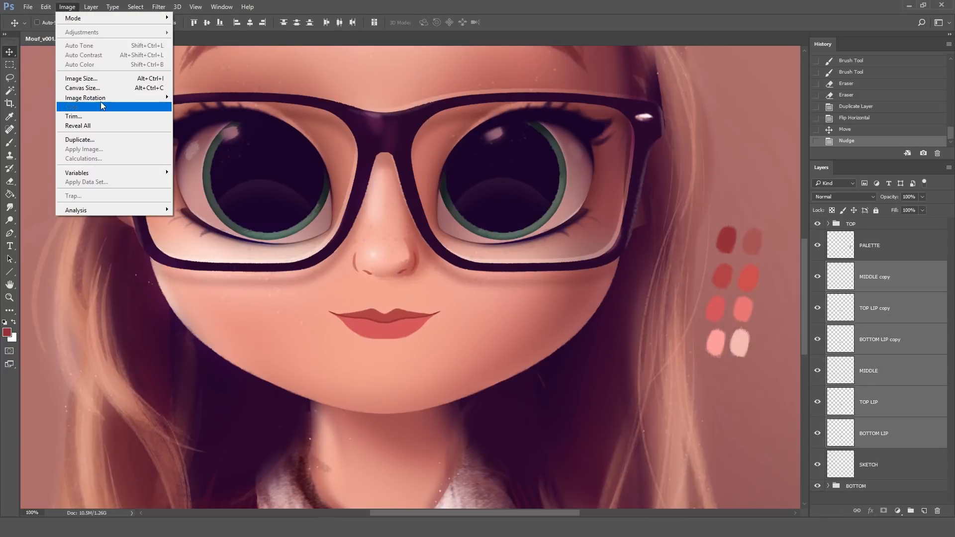
mouse_move(102, 98)
left_click(231, 141)
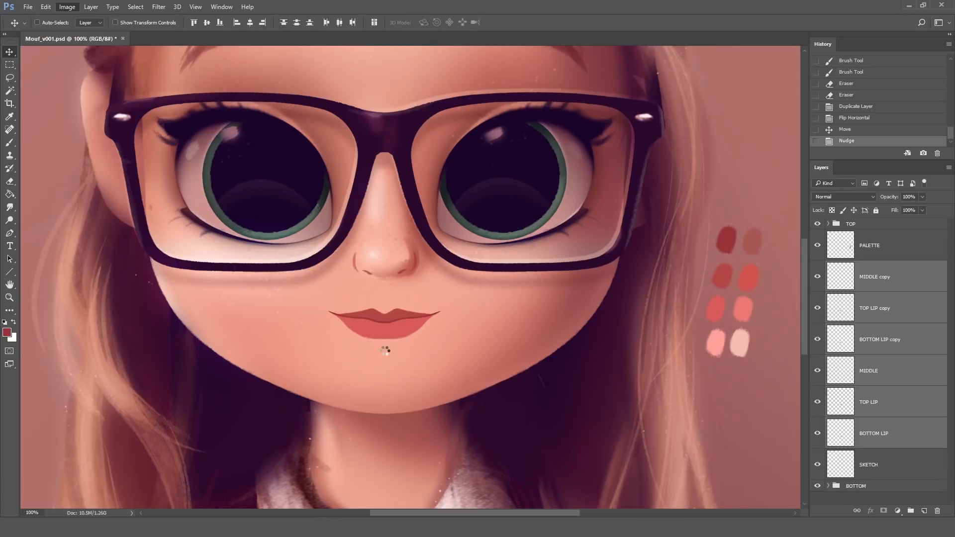
key("ctrl+z")
Step: Merge the MIDDLE copy and MIDDLE layers into one layer and name it MIDDLE
left_click(871, 280)
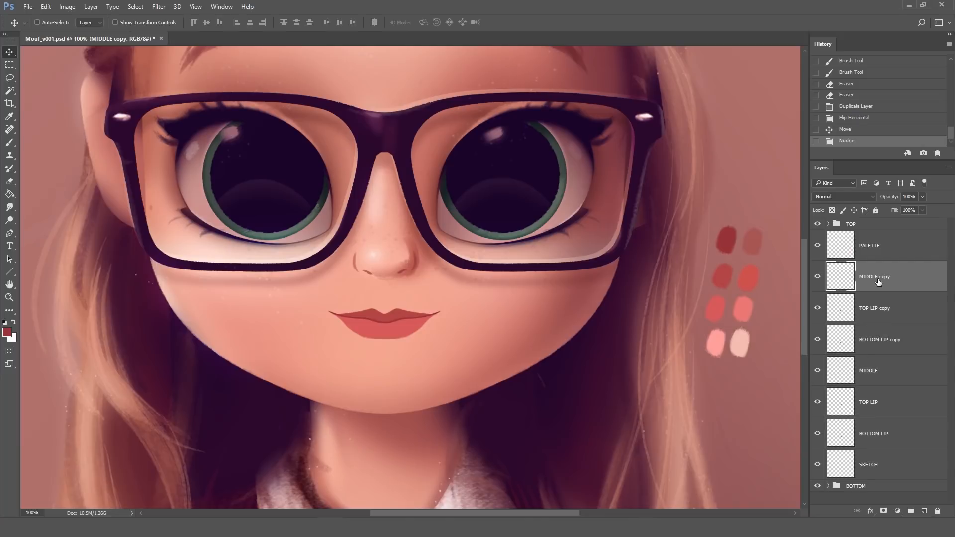
left_click(874, 372, "ctrl")
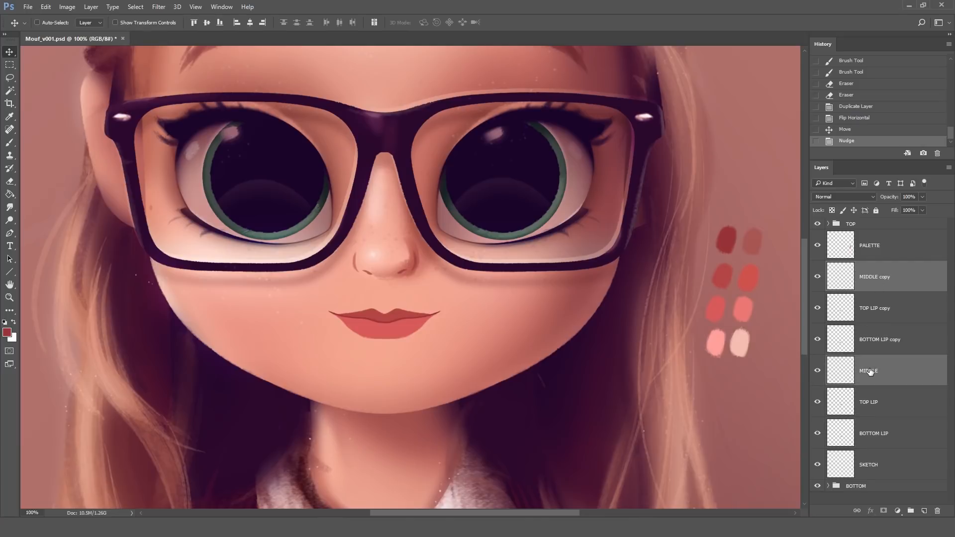
right_click(869, 371)
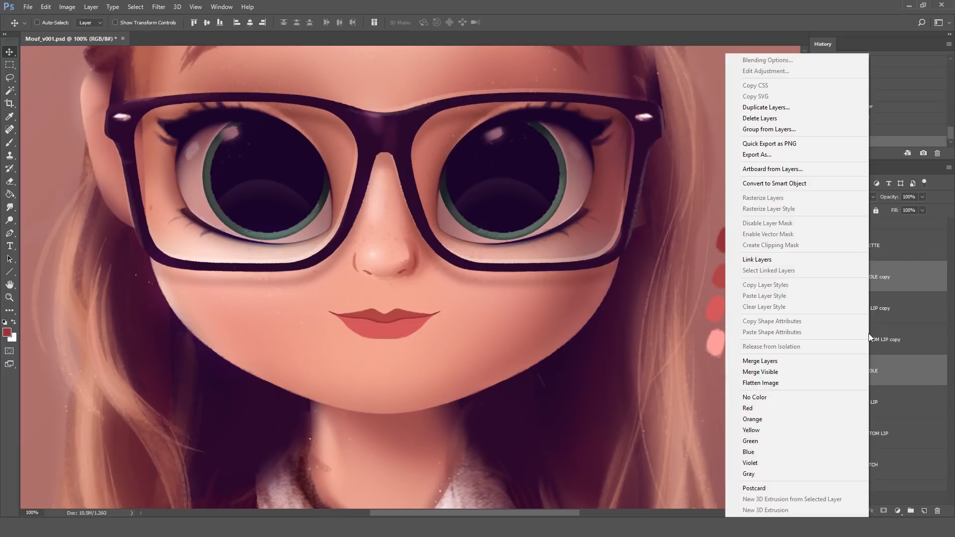
left_click(770, 364)
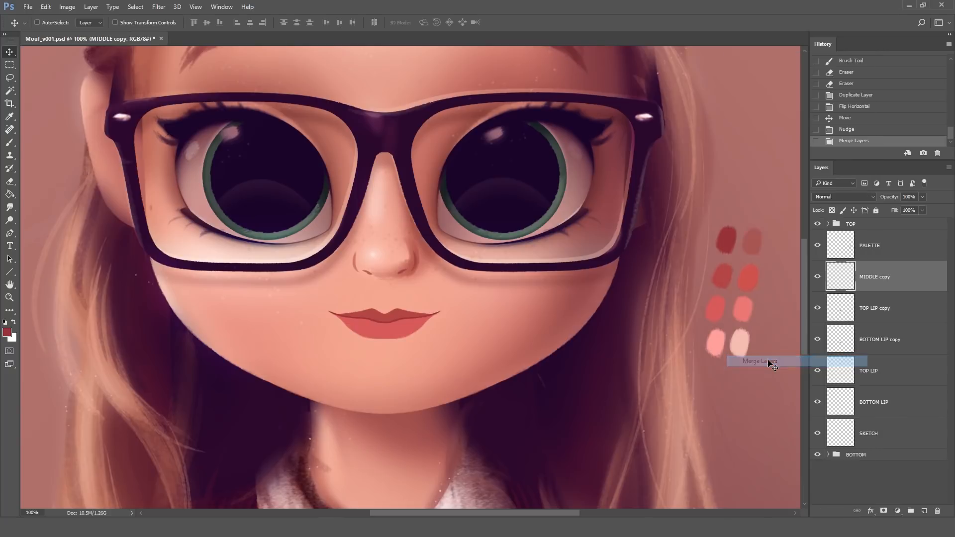
double_click(879, 277)
type("MIDDLE")
key("Return")
Step: Merge the TOP LIP copy and TOP LIP layers into one layer and name it TOP LIP
left_click(867, 309)
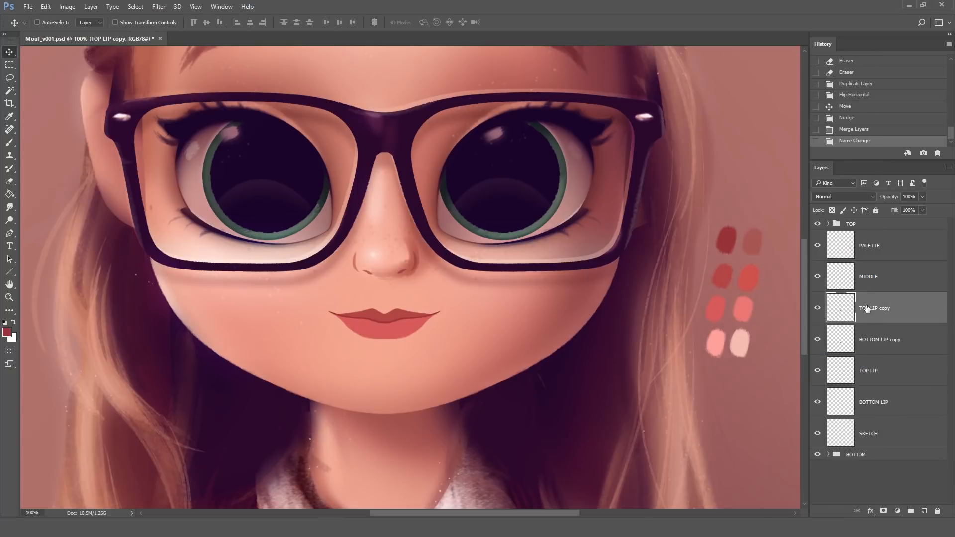
left_click(875, 370, "ctrl")
right_click(873, 367)
left_click(776, 361)
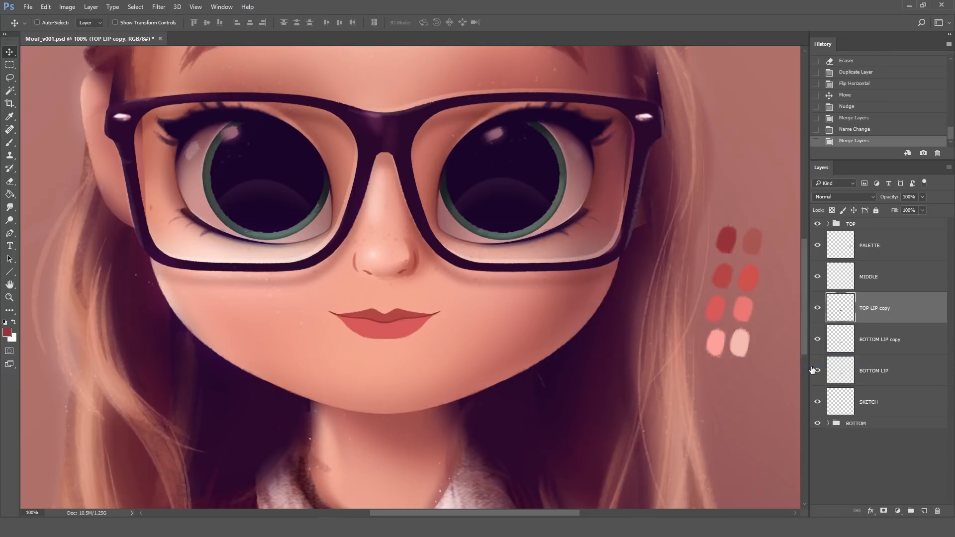
double_click(879, 309)
type("TOP LIP")
key("Return")
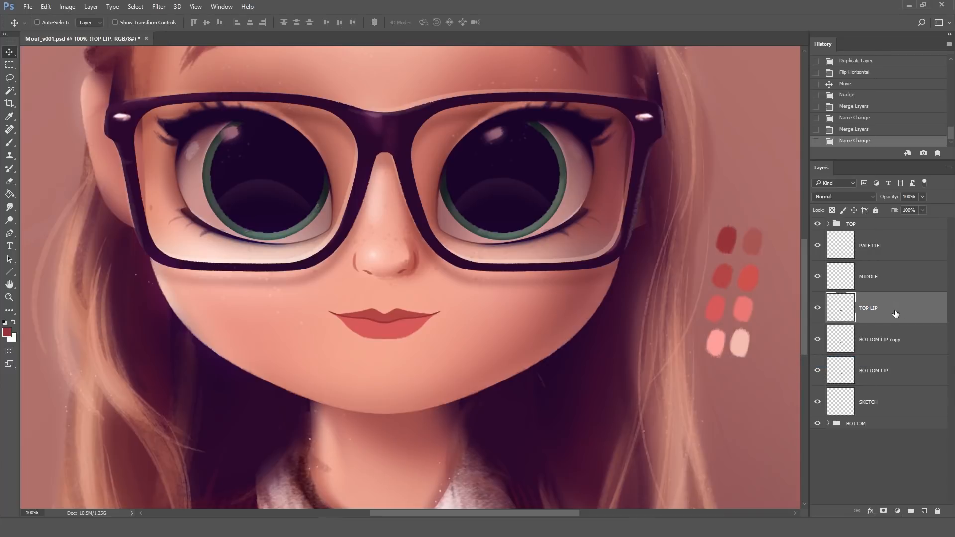
Step: Merge the BOTTOM LIP copy and BOTTOM LIP layers into one layer and name it BOTTOM LIP
left_click(876, 345)
left_click(872, 374, "ctrl")
right_click(871, 374)
left_click(769, 361)
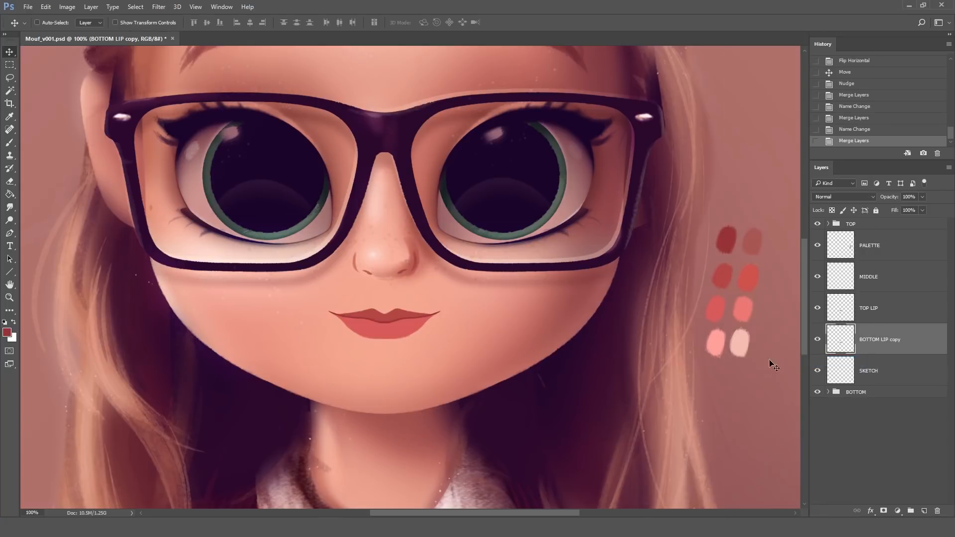
double_click(891, 338)
left_click_drag(890, 339, 919, 341)
key("BackSpace")
key("Return")
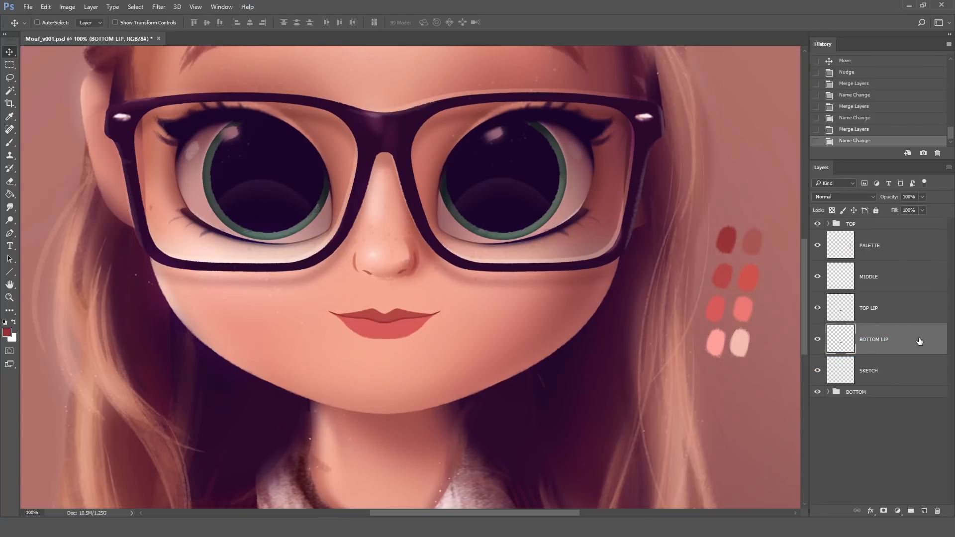
Step: Hide and show the MIDDLE, TOP LIP and BOTTOM LIP layers one by one to check what each contains
left_click(818, 277)
left_click(818, 277)
left_click(818, 308)
left_click(818, 308)
left_click(817, 340)
left_click(816, 339)
Step: Lock the TOP LIP layer's transparent pixels and choose a soft 100 px brush with 0% hardness
left_click(866, 312)
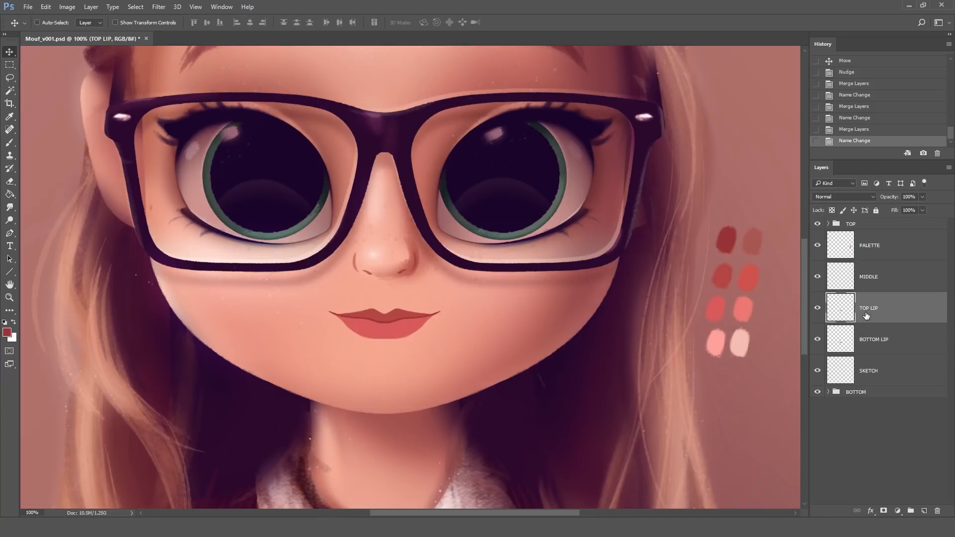
left_click(831, 211)
double_click(832, 211)
left_click(9, 142)
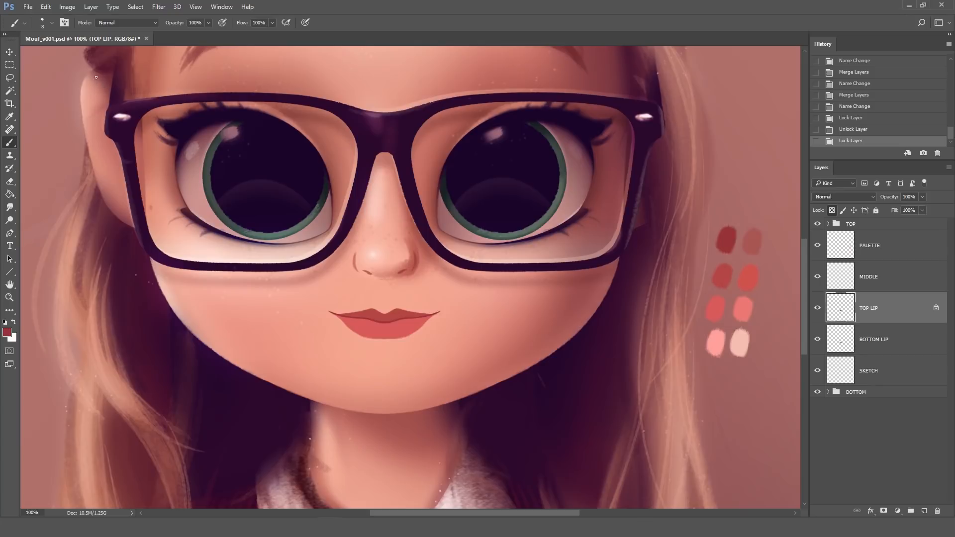
left_click(50, 23)
left_click(21, 134)
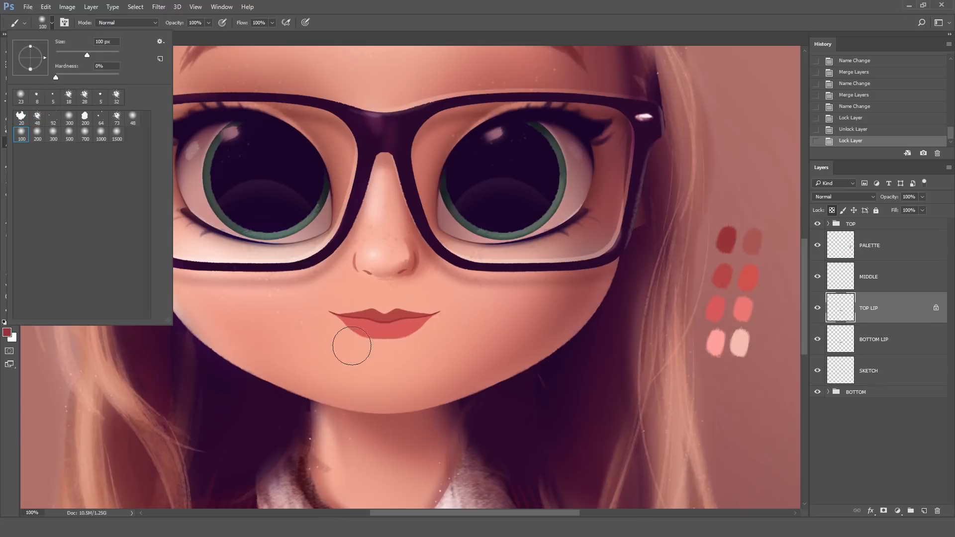
left_click(363, 22)
Step: Test dark brush strokes over the top lip with the transparency lock on and off, and undo them
left_click(535, 162, "alt")
mouse_move(393, 322)
left_mouse_down()
mouse_move(342, 289)
mouse_move(386, 321)
mouse_move(433, 332)
left_mouse_up()
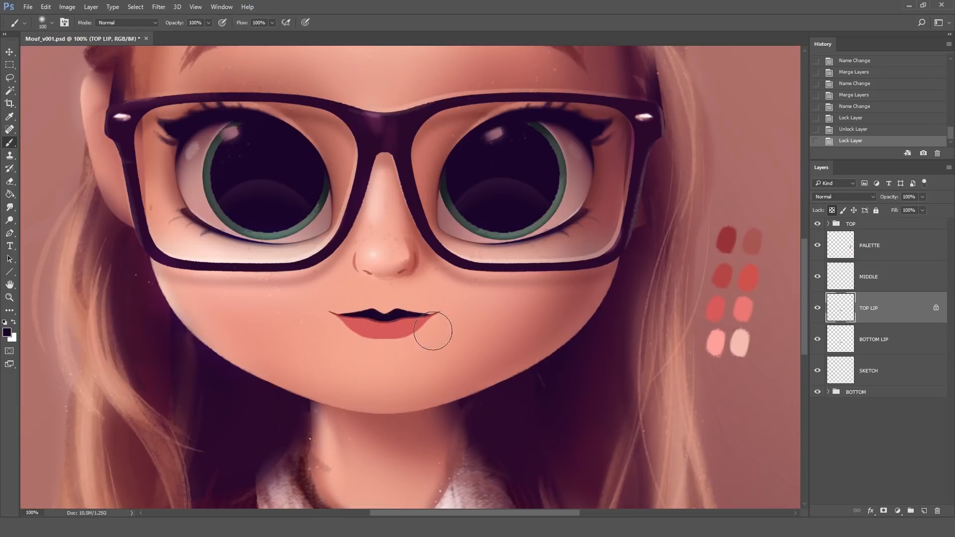
key("ctrl+z")
left_click(834, 211)
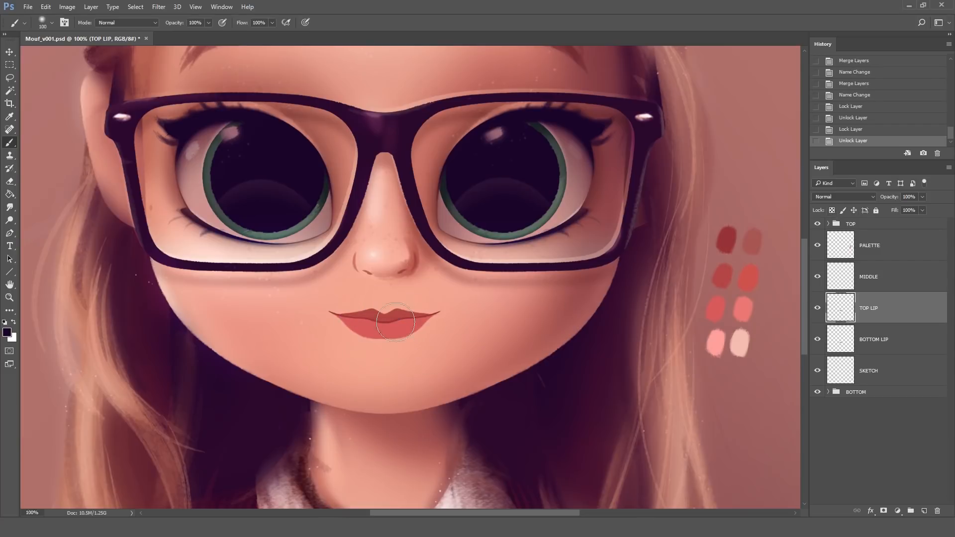
mouse_move(413, 323)
left_mouse_down()
mouse_move(322, 333)
mouse_move(299, 258)
mouse_move(431, 293)
mouse_move(497, 318)
left_mouse_up()
left_click(832, 212)
mouse_move(371, 292)
left_mouse_down()
mouse_move(330, 324)
mouse_move(348, 331)
left_mouse_up()
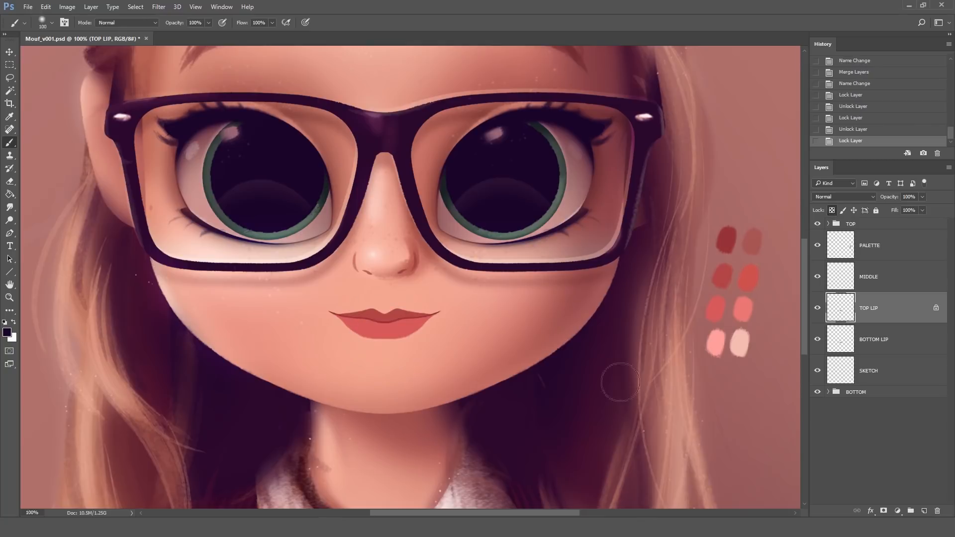
Step: Shade the top lip softly with the orange-red colour sampled from the palette, using the 100 px brush
left_click(750, 247, "alt")
mouse_move(347, 317)
left_mouse_down()
mouse_move(374, 317)
mouse_move(366, 318)
left_mouse_up()
key("ctrl+z")
left_click(750, 277, "alt")
mouse_move(361, 318)
left_mouse_down()
mouse_move(342, 332)
mouse_move(347, 322)
mouse_move(323, 325)
mouse_move(355, 319)
left_mouse_up()
left_click_drag(351, 321, 353, 317)
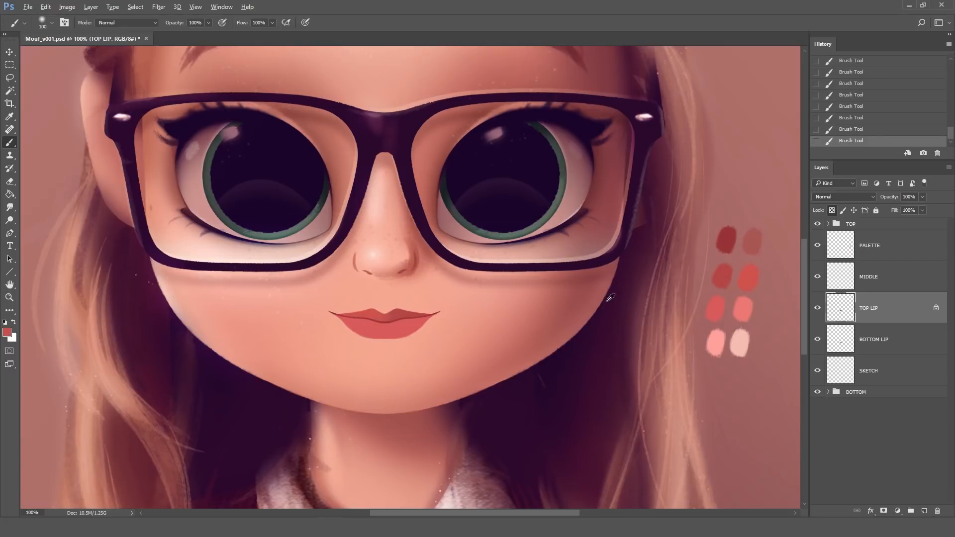
Step: Sample the darkest red palette swatch and set a soft 28 px brush for shading the top lip
left_click(726, 240, "alt")
left_click(52, 22)
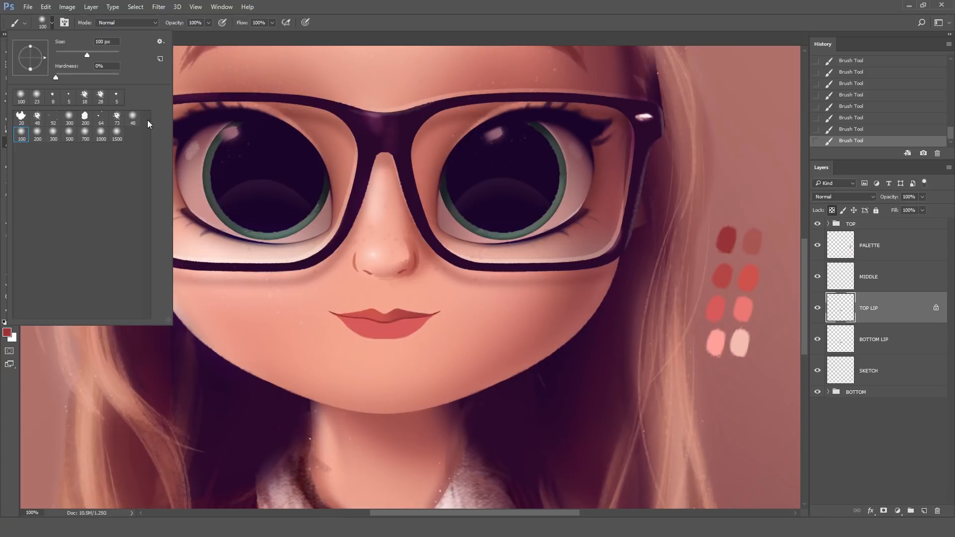
left_click(133, 118)
left_click_drag(67, 51, 65, 54)
key("Return")
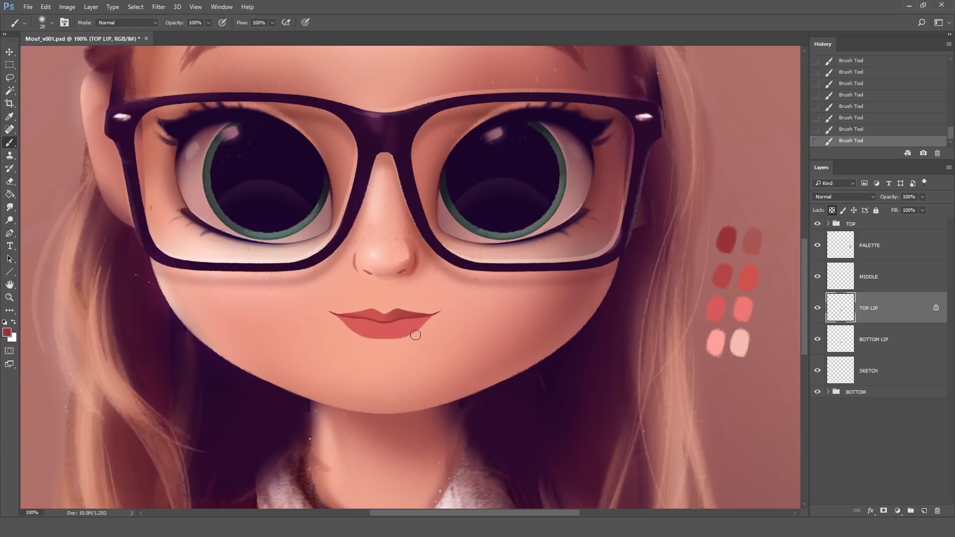
Step: Lock the BOTTOM LIP layer's transparent pixels, sample the medium red swatch and choose the soft 48 px brush
left_click(848, 347)
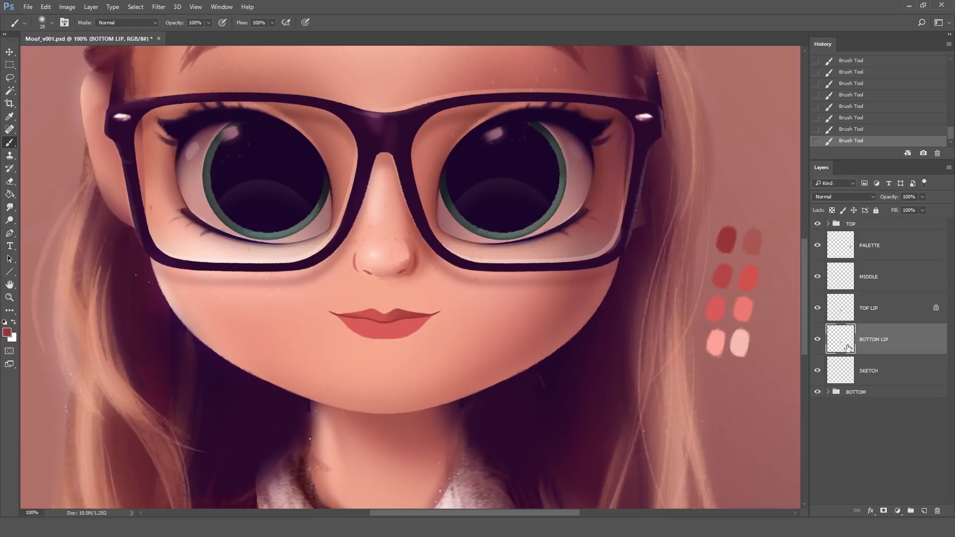
left_click(832, 211)
left_click(726, 274, "alt")
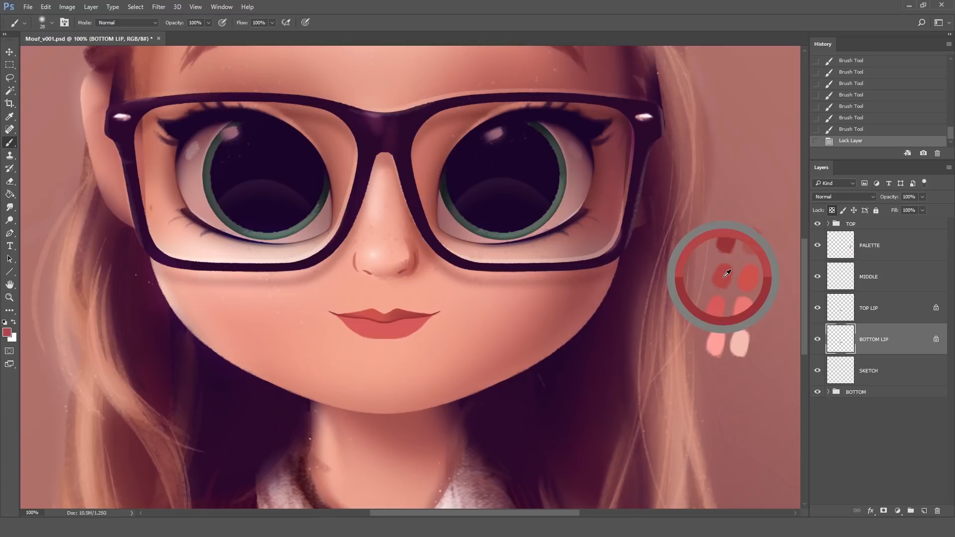
right_click(44, 100)
left_click(133, 118)
left_click(333, 22)
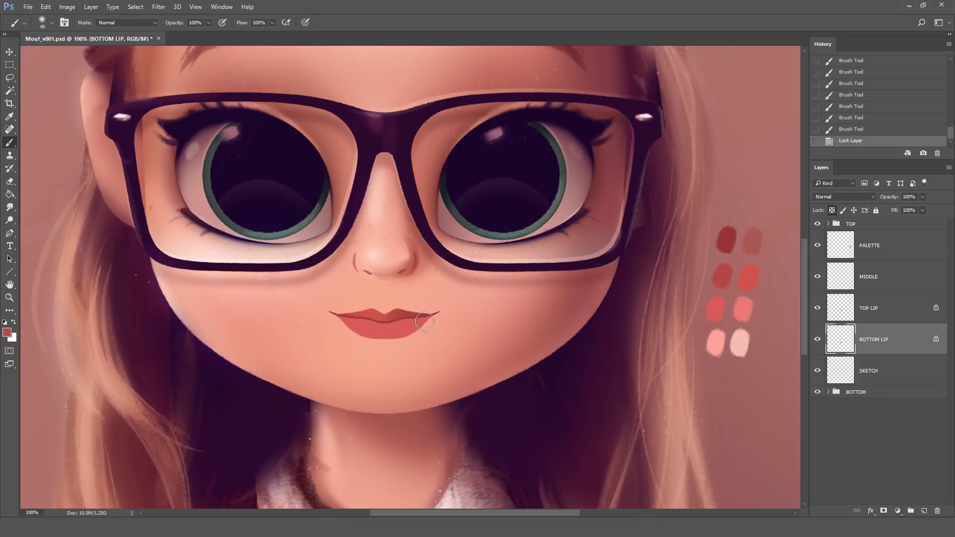
Step: Shade the bottom lip's lower edge and corners with soft medium red strokes
left_click_drag(365, 343, 429, 325)
mouse_move(363, 345)
left_mouse_down()
mouse_move(422, 334)
mouse_move(366, 345)
mouse_move(343, 324)
left_mouse_up()
left_click_drag(336, 309, 348, 318)
left_click_drag(332, 308, 351, 317)
mouse_move(329, 308)
left_mouse_down()
mouse_move(360, 316)
mouse_move(342, 307)
left_mouse_up()
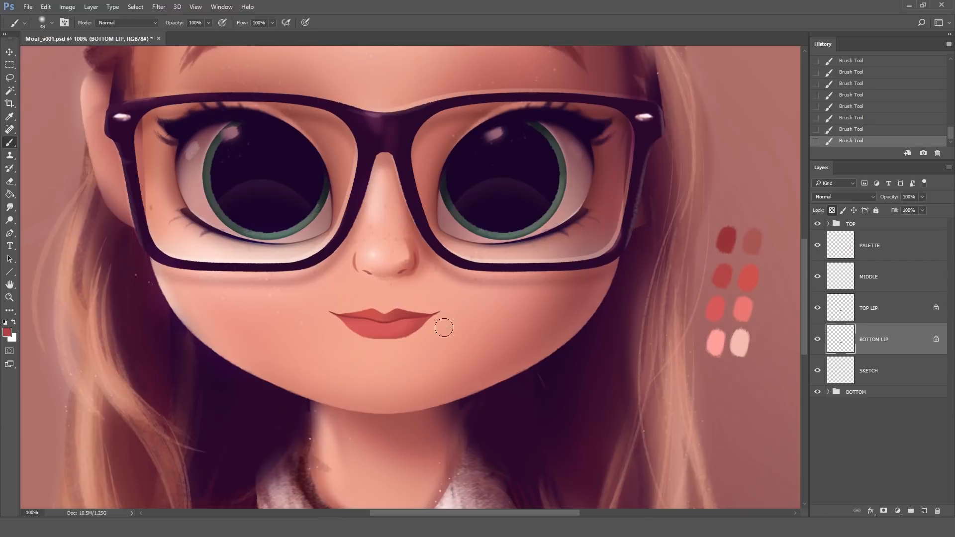
Step: Add a soft highlight to the centre of the bottom lip with the light pink swatch and a 32 px brush
left_click(747, 304, "alt")
left_click(51, 23)
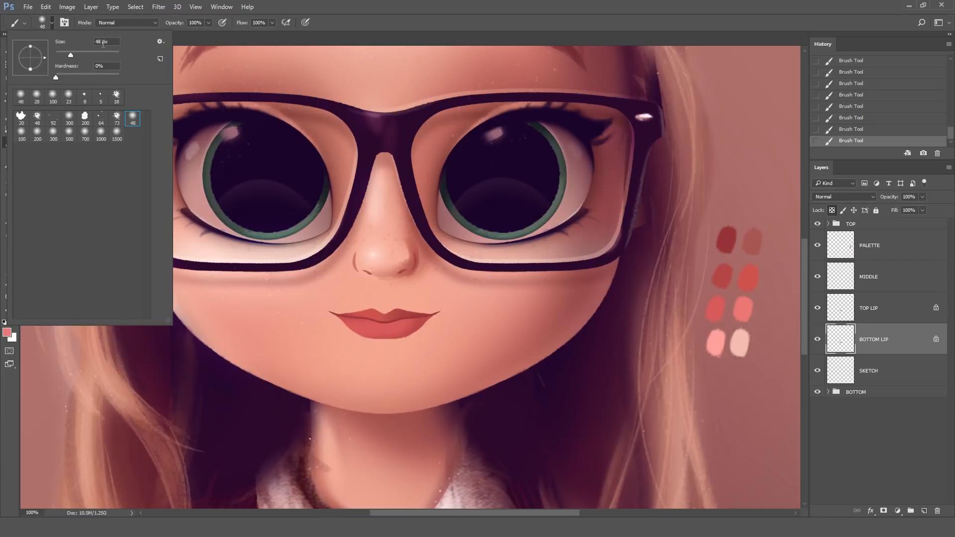
type("32")
key("Return")
key("ctrl+z")
key("ctrl+z")
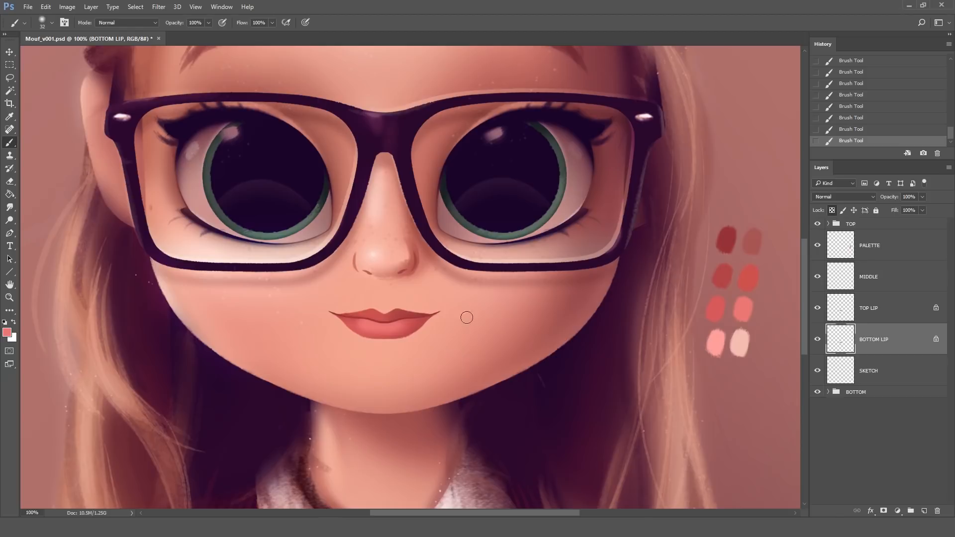
Step: Duplicate the MIDDLE layer and place the copy directly below the original
left_click(872, 281)
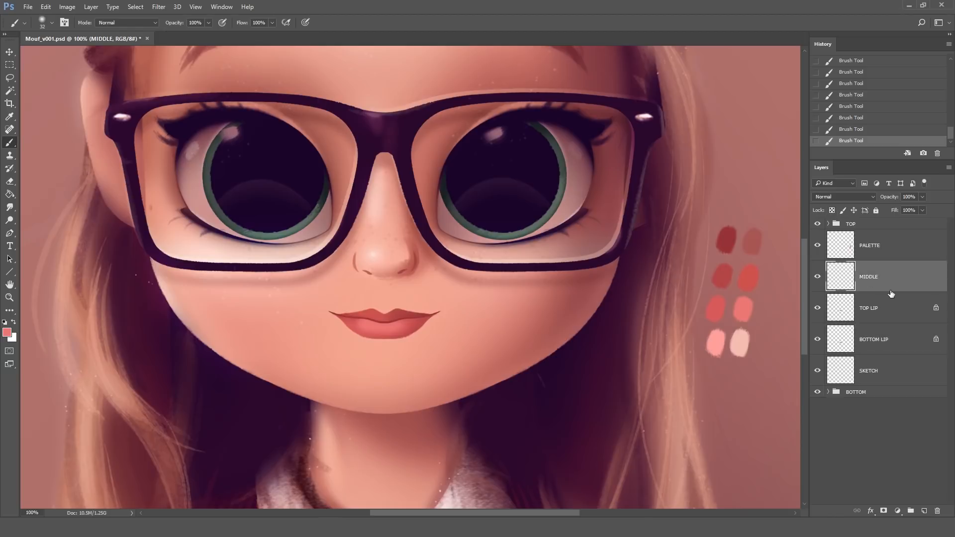
left_click(818, 276)
left_click(818, 277)
left_click_drag(868, 281, 924, 511)
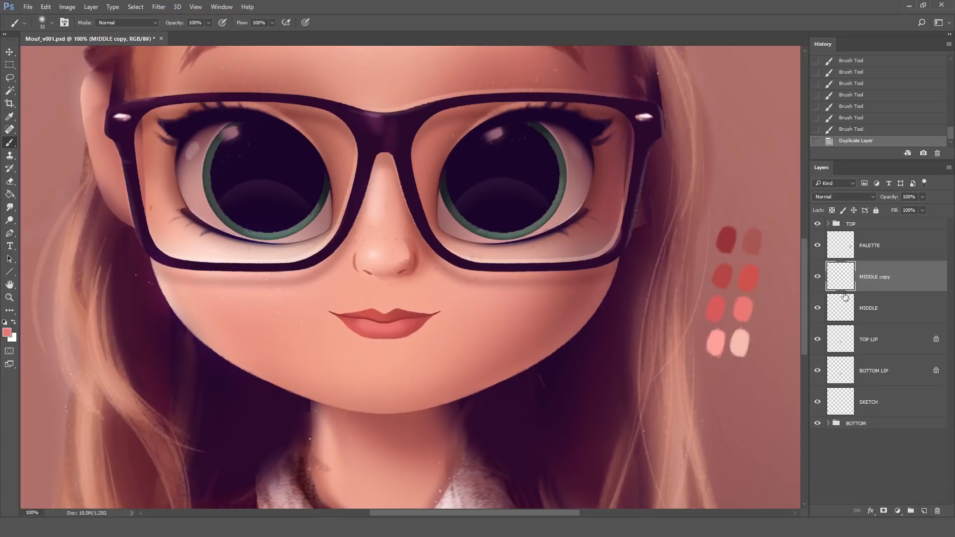
left_click_drag(882, 278, 869, 304)
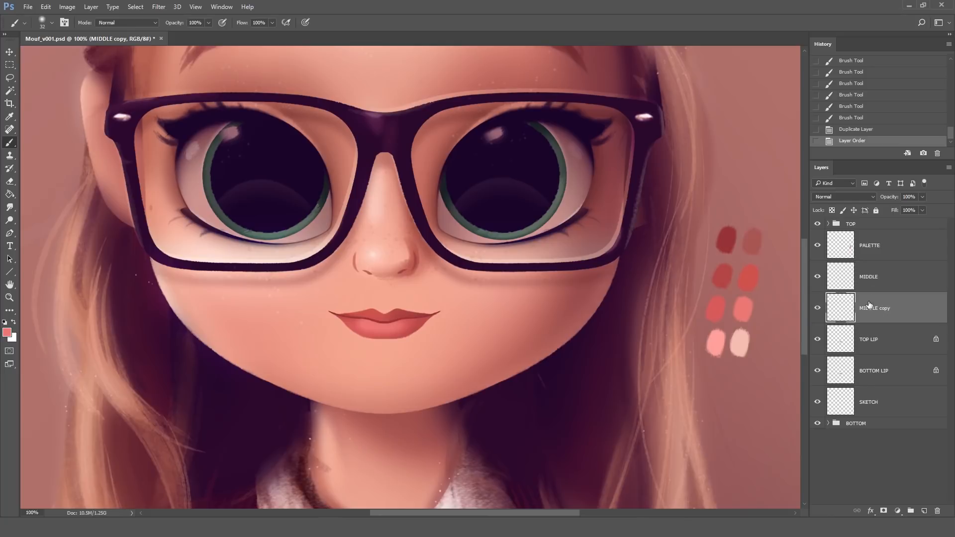
Step: Apply a Gaussian Blur with a 4 pixel radius to the MIDDLE copy layer
left_click(158, 6)
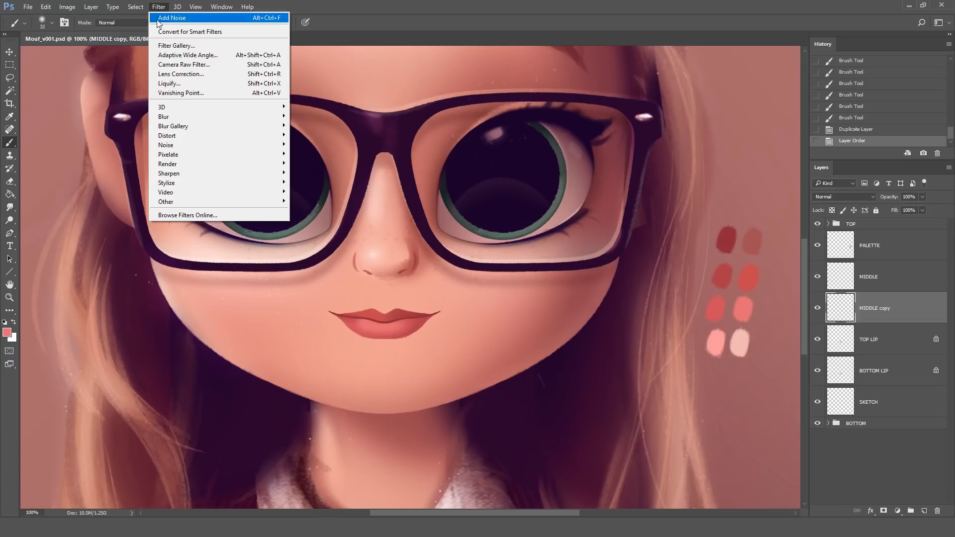
mouse_move(164, 119)
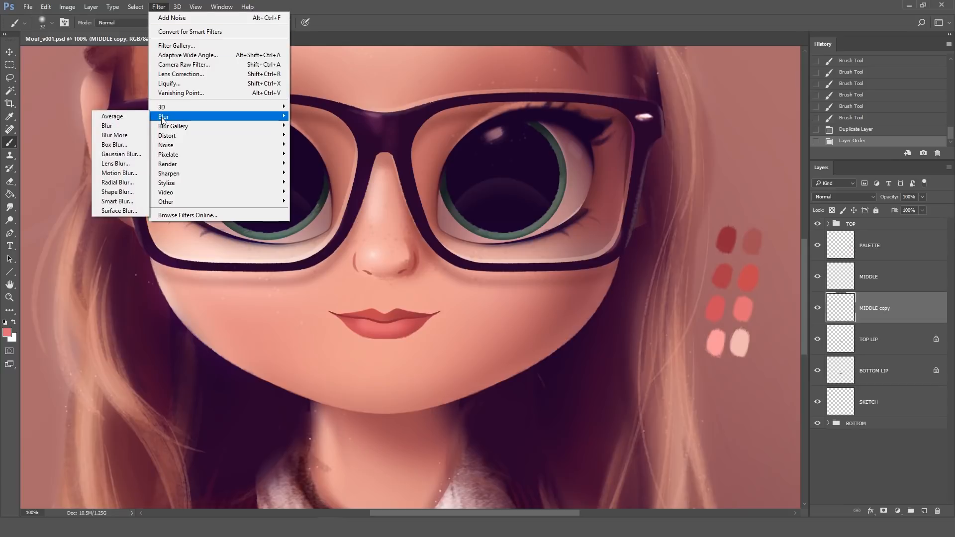
left_click(111, 154)
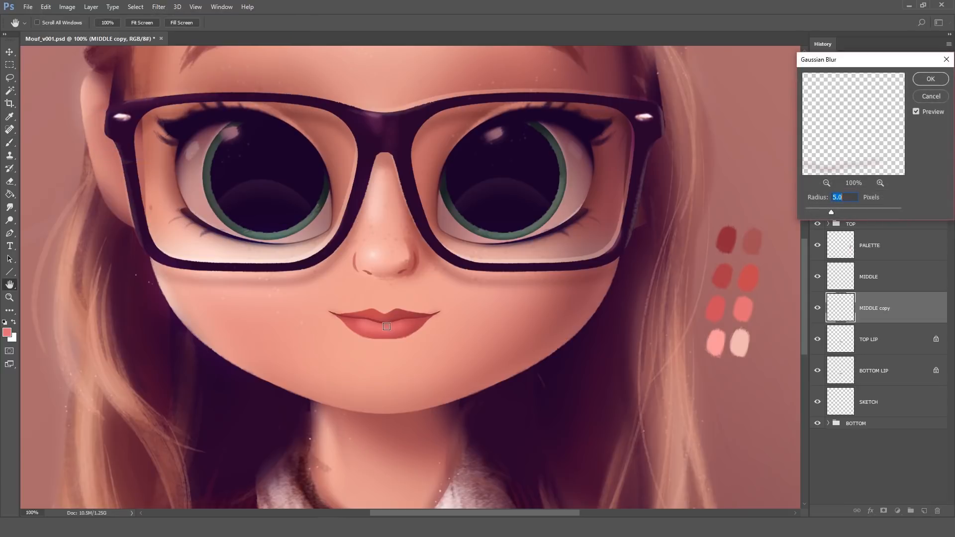
left_click(927, 113)
double_click(838, 197)
type("4")
left_click(930, 79)
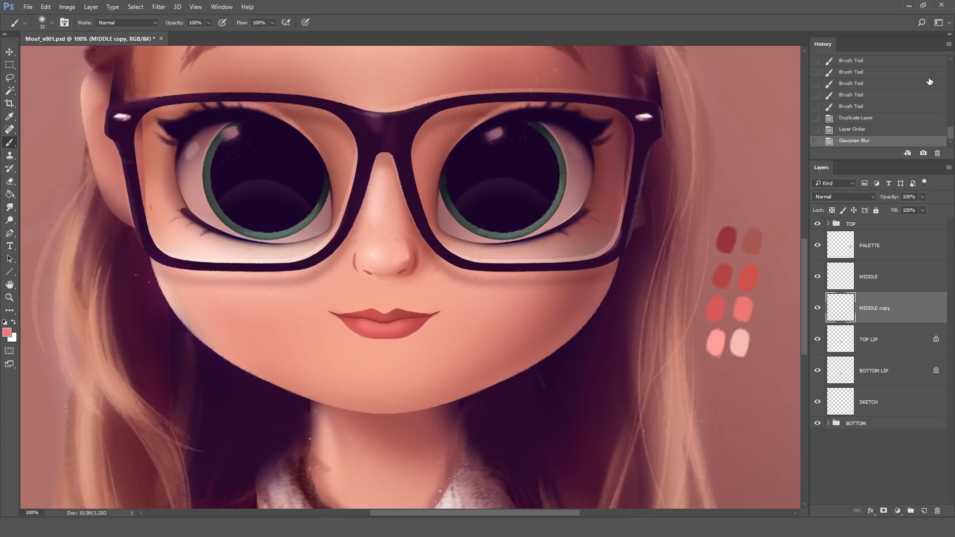
Step: Duplicate the TOP LIP layer, place the copy directly below it and nudge the copy slightly upward
left_click(866, 343)
left_click_drag(868, 341, 924, 509)
left_click_drag(876, 347, 870, 379)
left_click(9, 51)
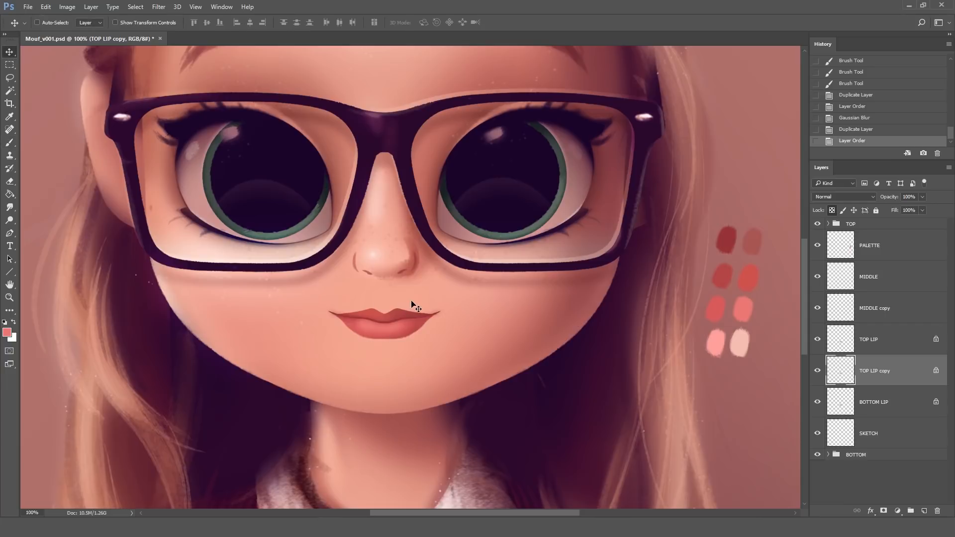
key("Down")
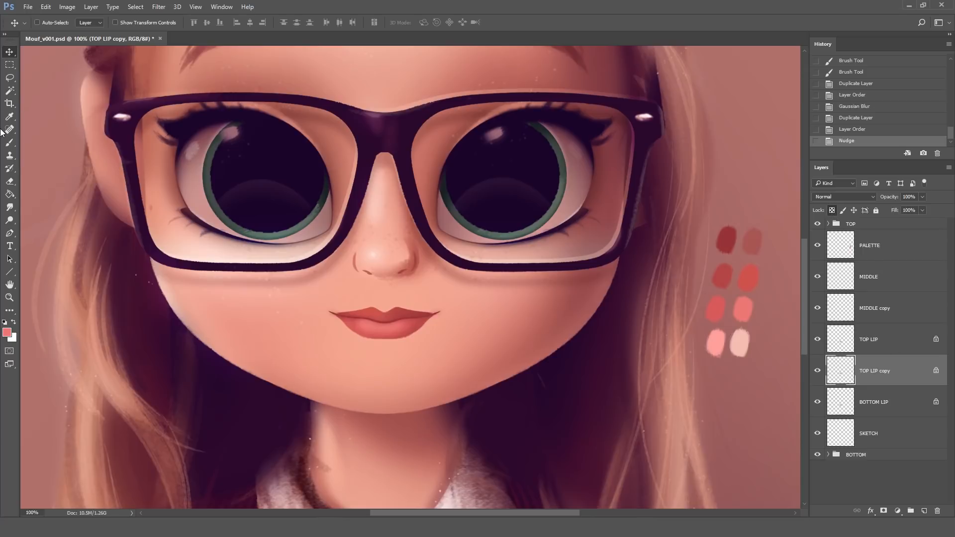
Step: Paint the TOP LIP copy with the pale pink swatch, using a soft 100 px brush
left_click(9, 143)
left_click(46, 27)
left_click(21, 133)
left_click(389, 19)
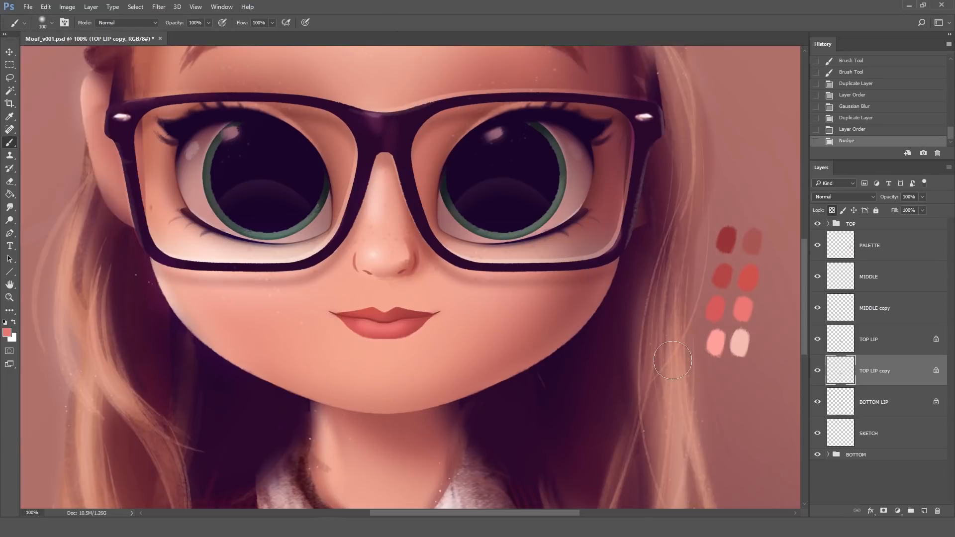
left_click(737, 340, "alt")
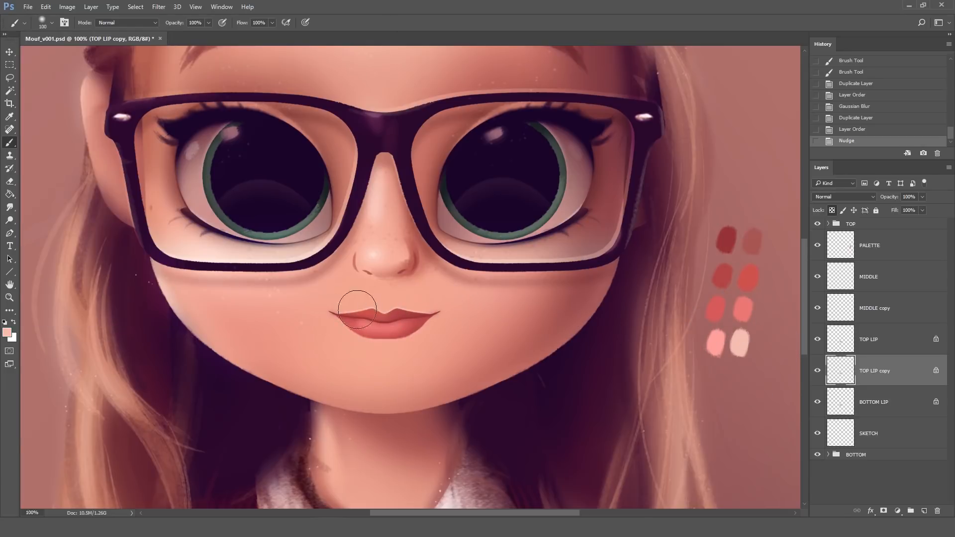
left_click_drag(477, 316, 505, 316)
Step: Move the pale TOP LIP copy away from the lips to inspect its whole shape, and undo the move
left_click(9, 52)
mouse_move(442, 323)
left_mouse_down()
mouse_move(483, 306)
mouse_move(467, 309)
left_mouse_up()
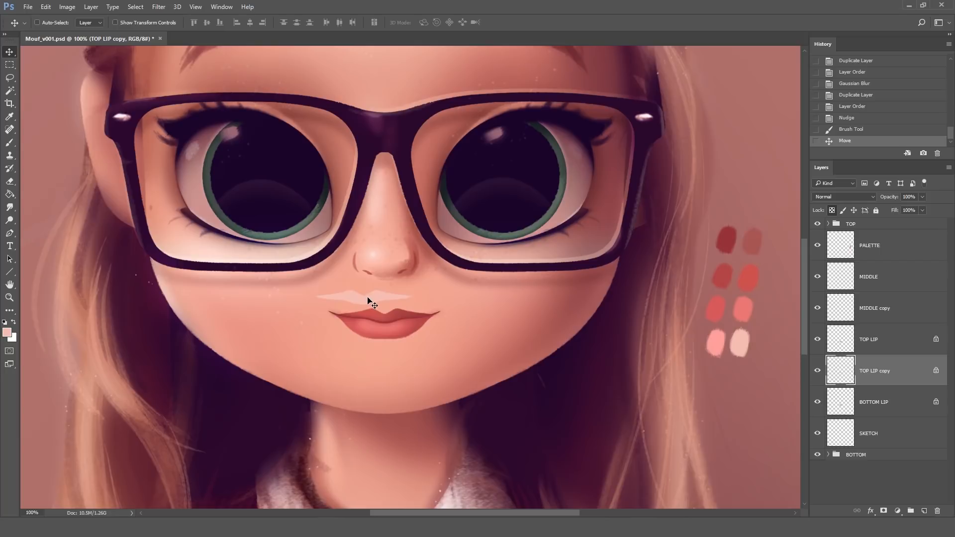
key("ctrl+z")
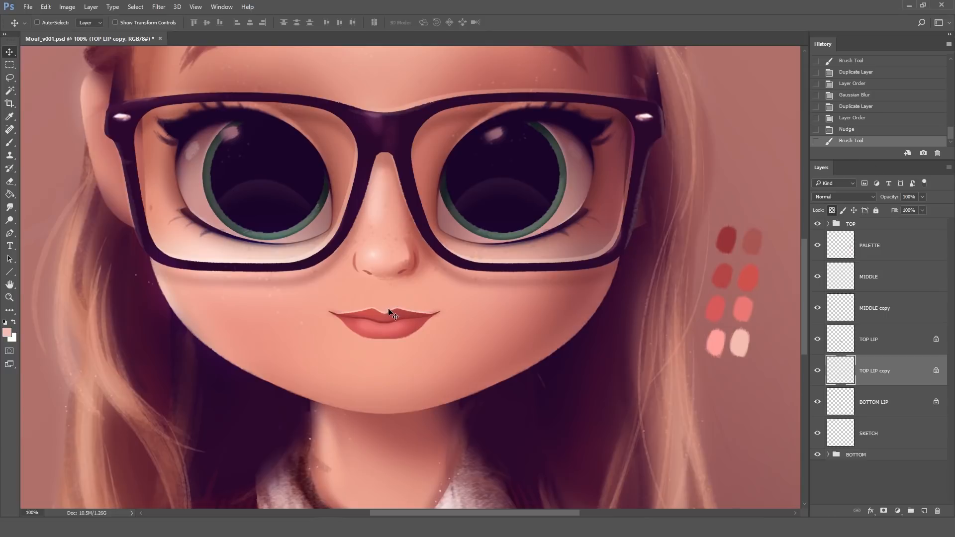
left_click(160, 7)
mouse_move(152, 117)
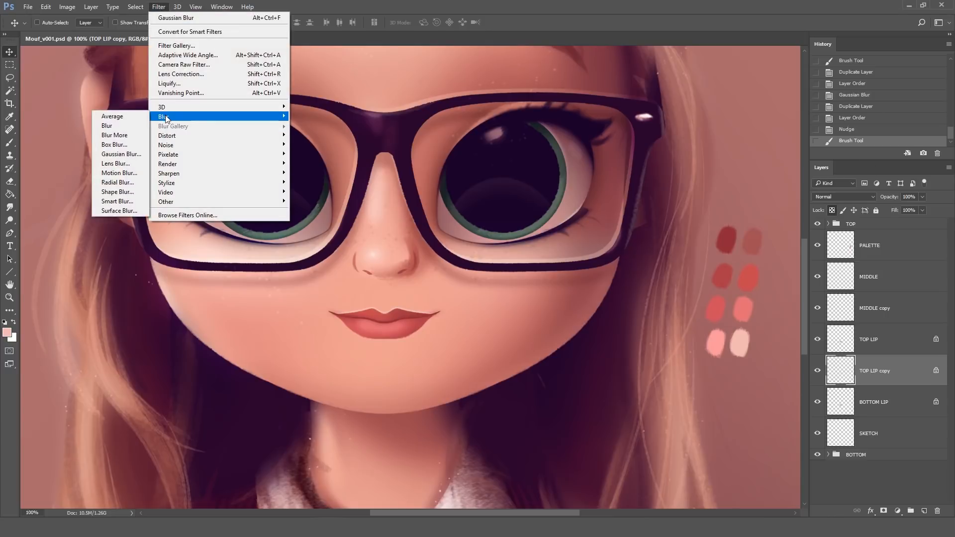
left_click(116, 154)
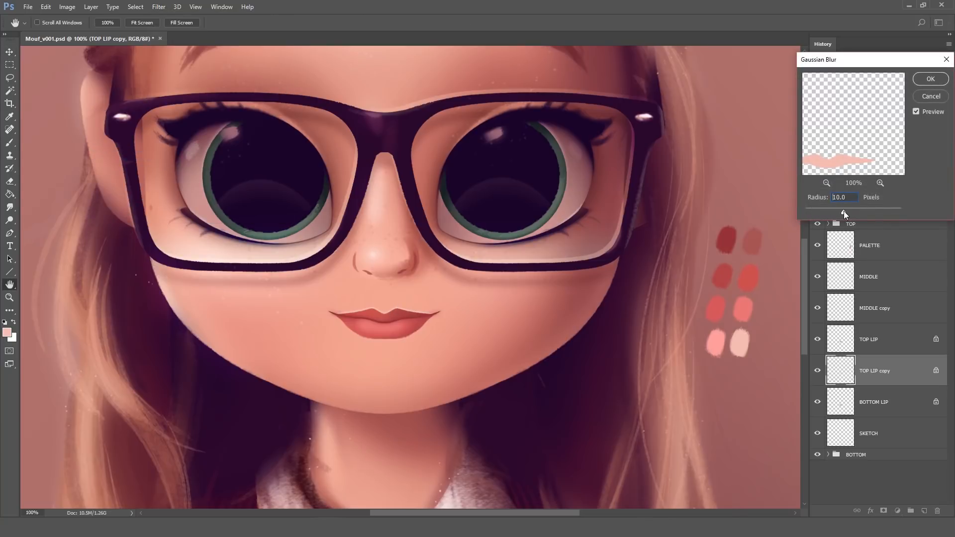
left_click_drag(852, 210, 869, 210)
left_click(856, 209)
left_click(870, 209)
left_click(933, 100)
Step: Unlock the TOP LIP copy's transparent pixels to apply a Gaussian Blur with a 3 pixel radius, and nudge the layer slightly downward
left_click(832, 209)
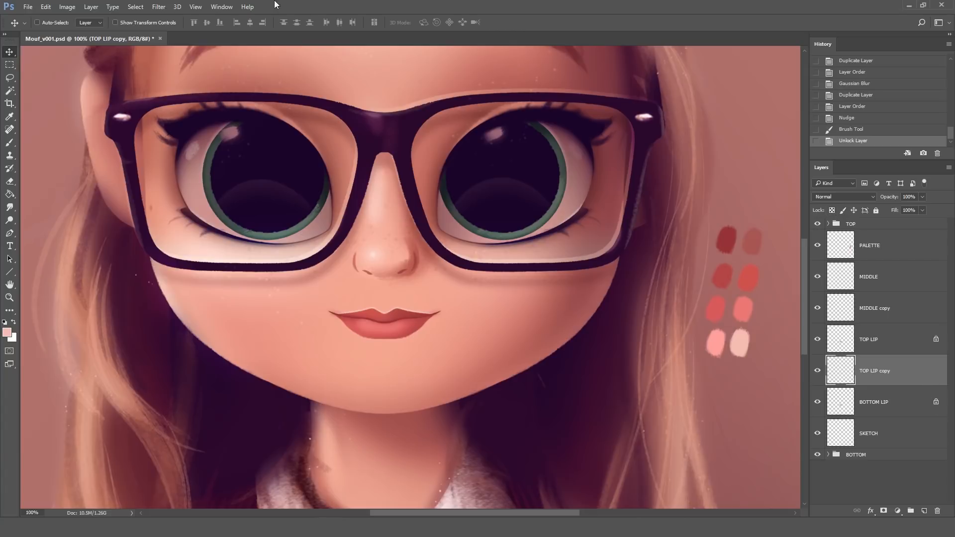
left_click(160, 7)
mouse_move(164, 117)
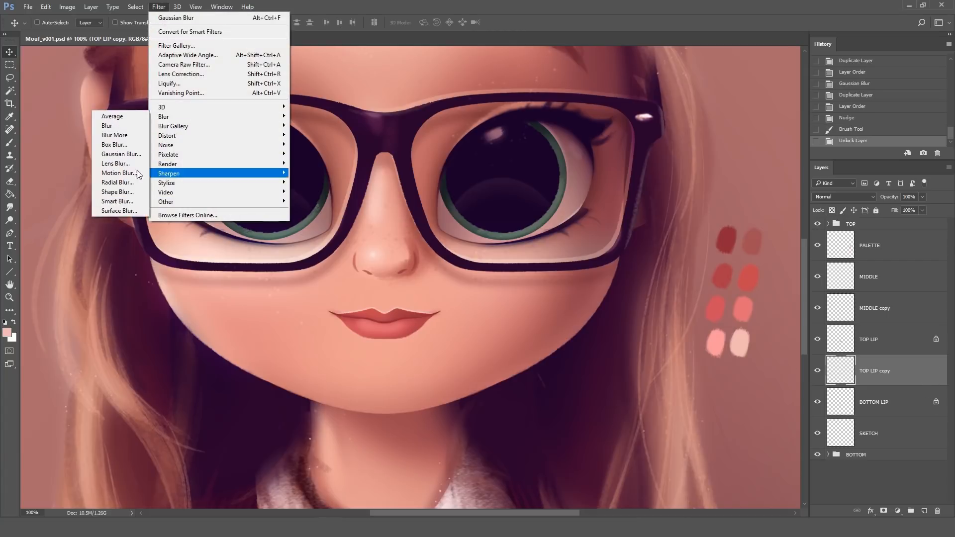
left_click(118, 153)
left_click_drag(837, 210, 812, 212)
type("3")
key("Return")
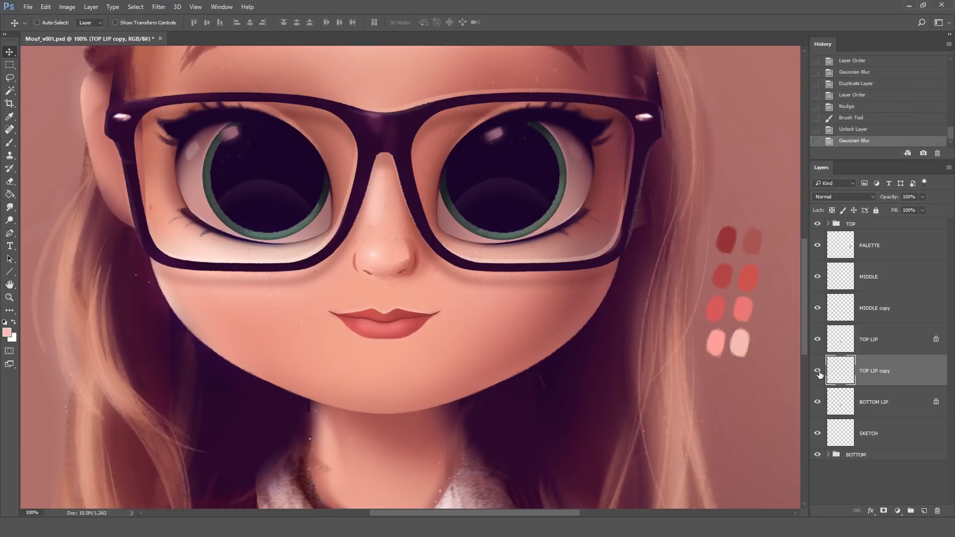
key("Down")
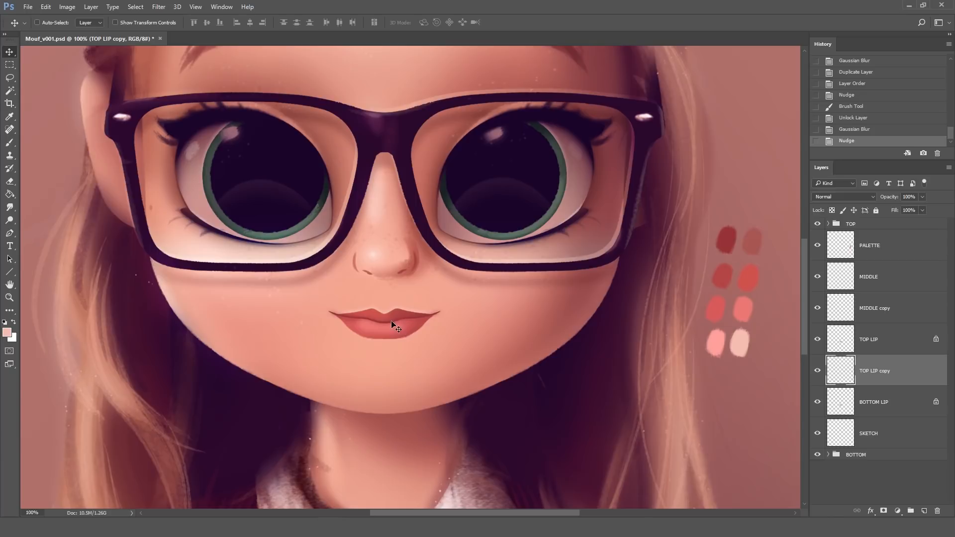
Step: Duplicate the BOTTOM LIP layer and place the copy directly below it
left_click(871, 410)
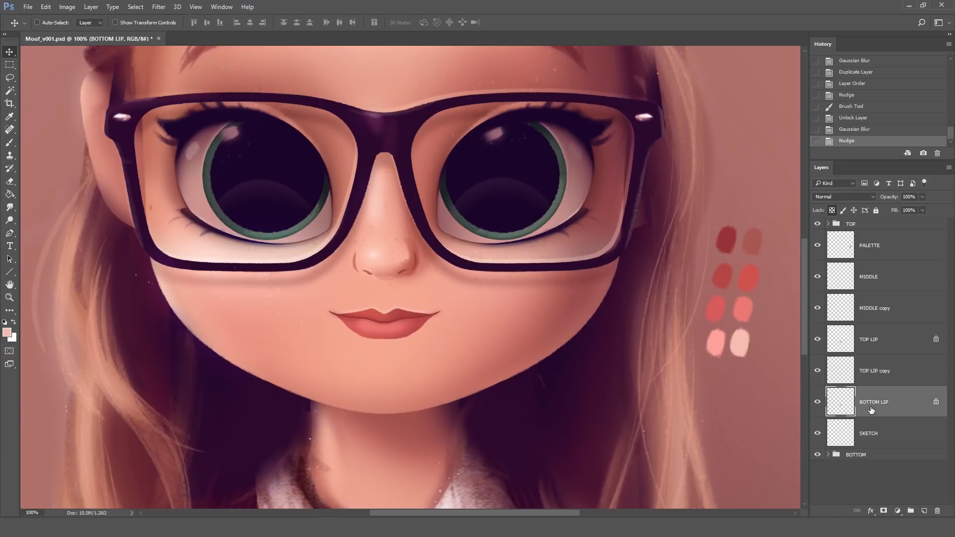
left_click_drag(873, 412, 923, 511)
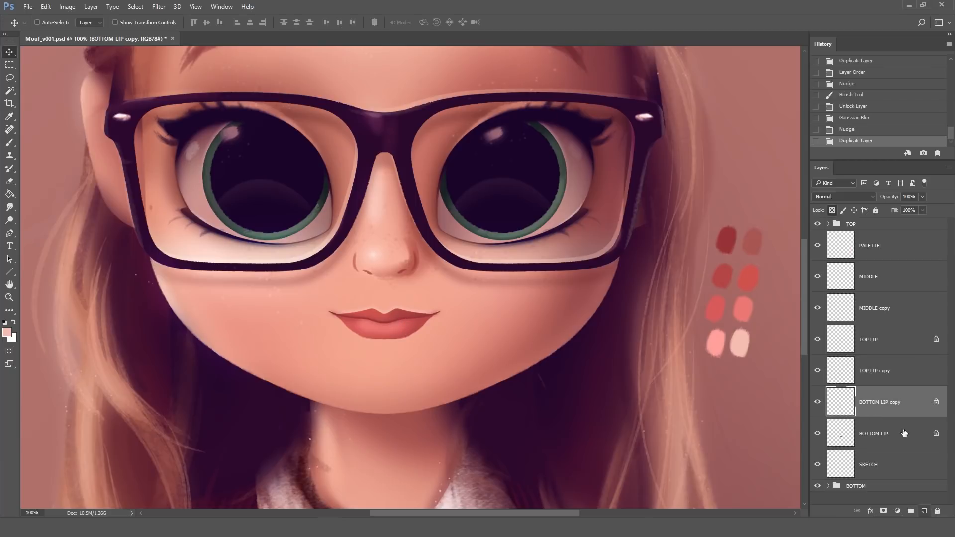
left_click_drag(877, 406, 882, 437)
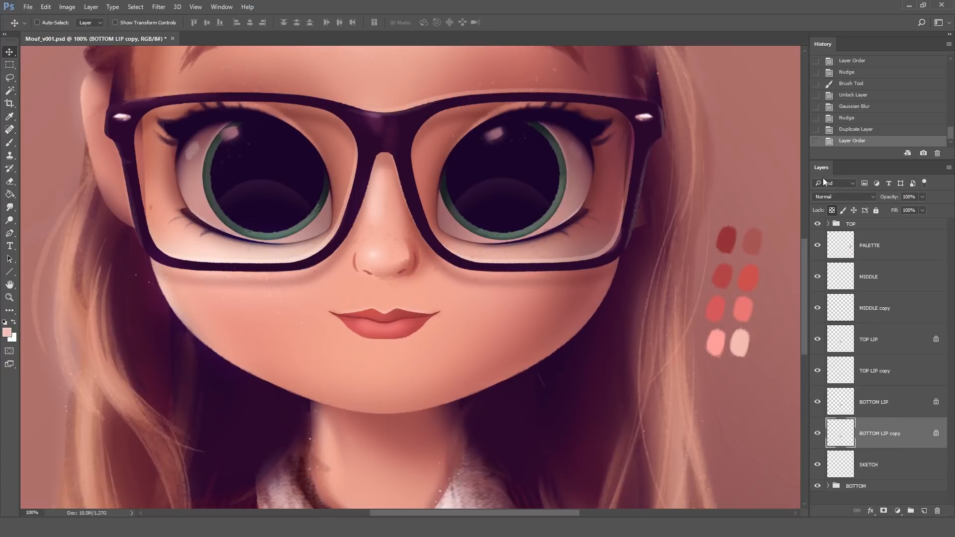
Step: Unlock the BOTTOM LIP copy's transparent pixels and apply a Gaussian Blur with a 3 pixel radius
left_click(832, 211)
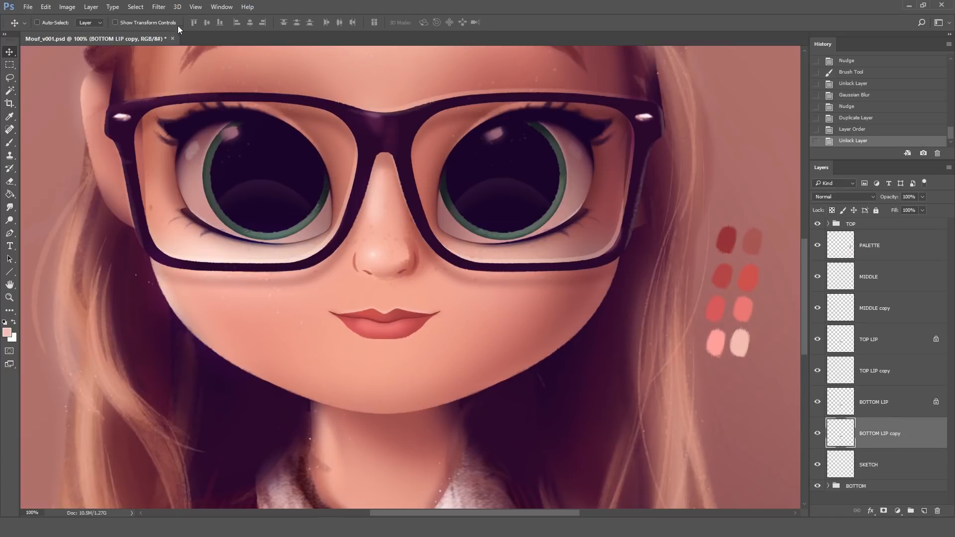
left_click(158, 7)
mouse_move(162, 117)
left_click(119, 155)
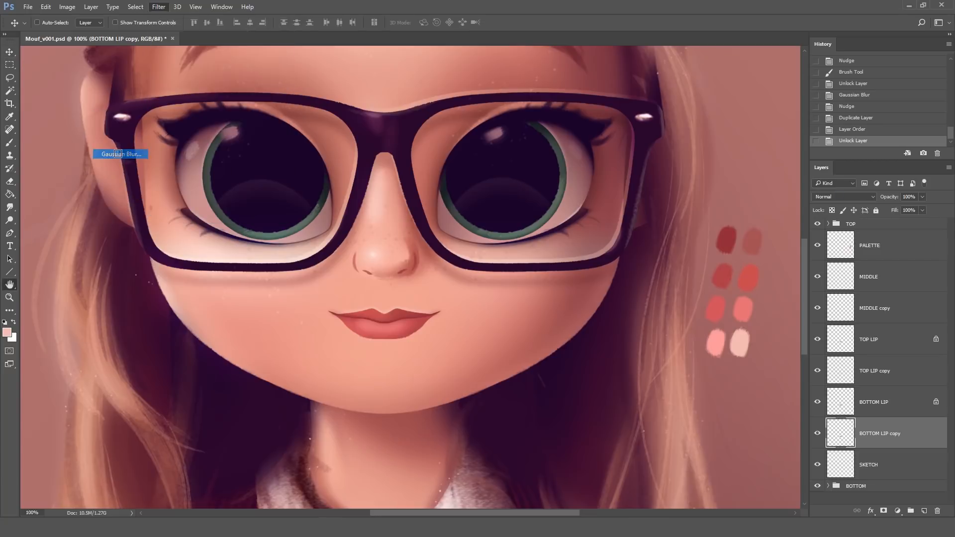
type("3")
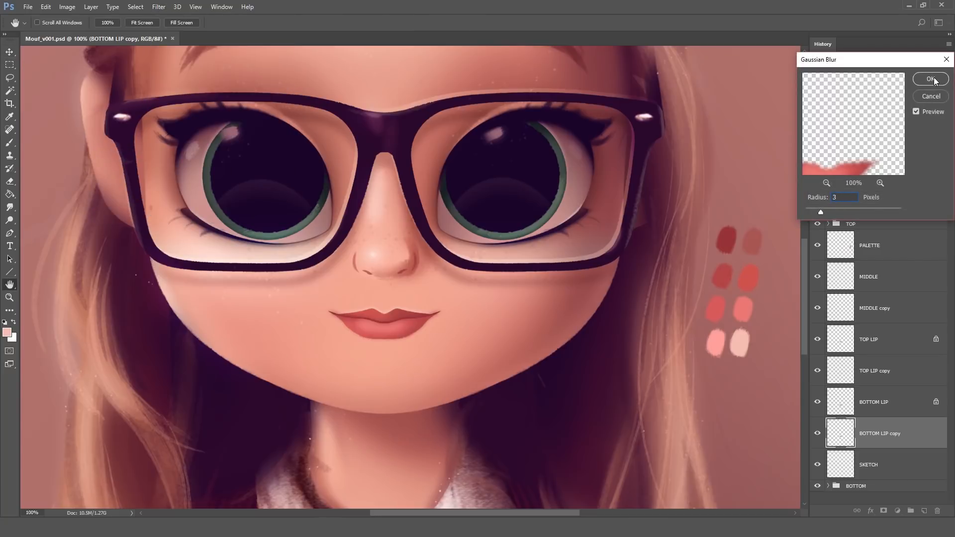
left_click(930, 79)
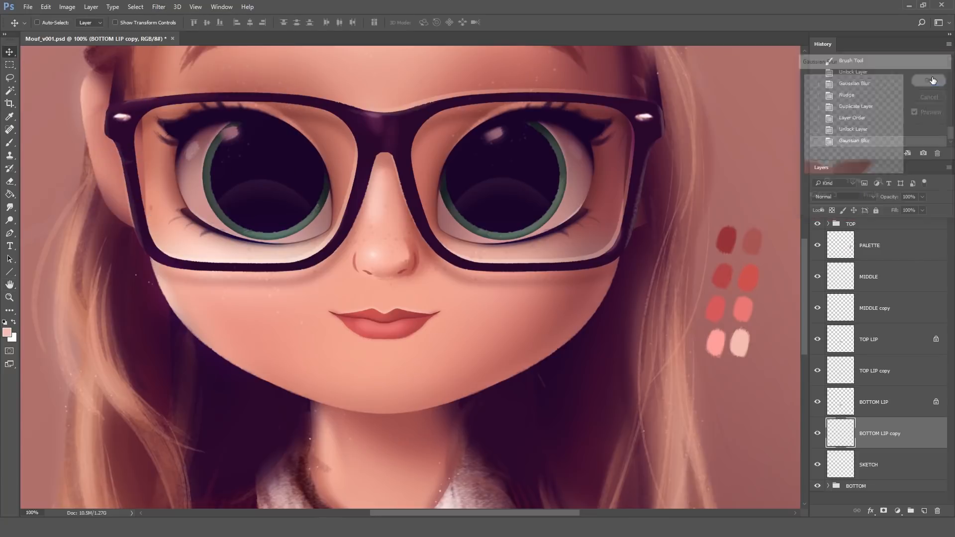
Step: Erase the blurred BOTTOM LIP copy around both mouth corners with a soft 17 px eraser
left_click(9, 182)
left_click(52, 25)
left_click_drag(63, 53, 60, 55)
left_click(432, 306)
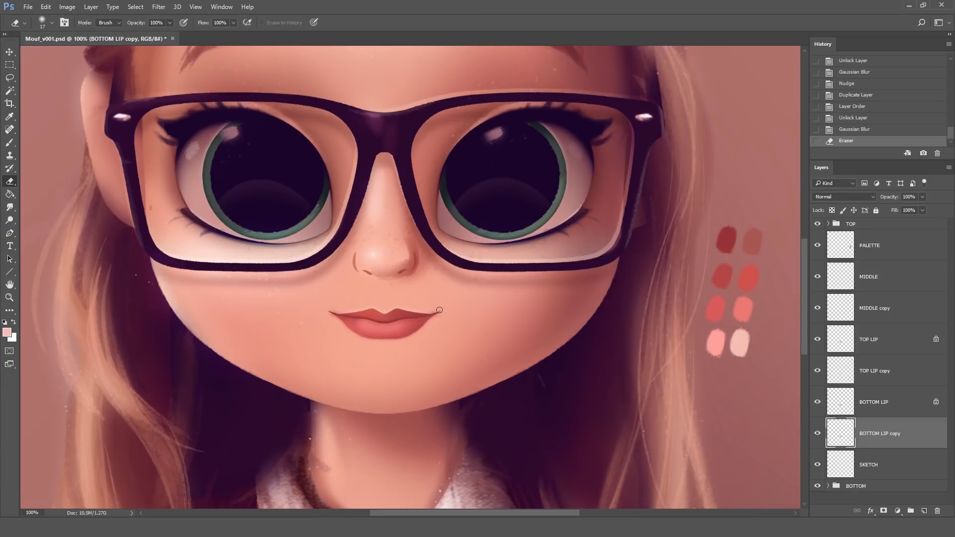
left_click(438, 308)
left_click(332, 305)
Step: Unlock the BOTTOM LIP layer's transparent pixels and erase its tips at both mouth corners
left_click(887, 404)
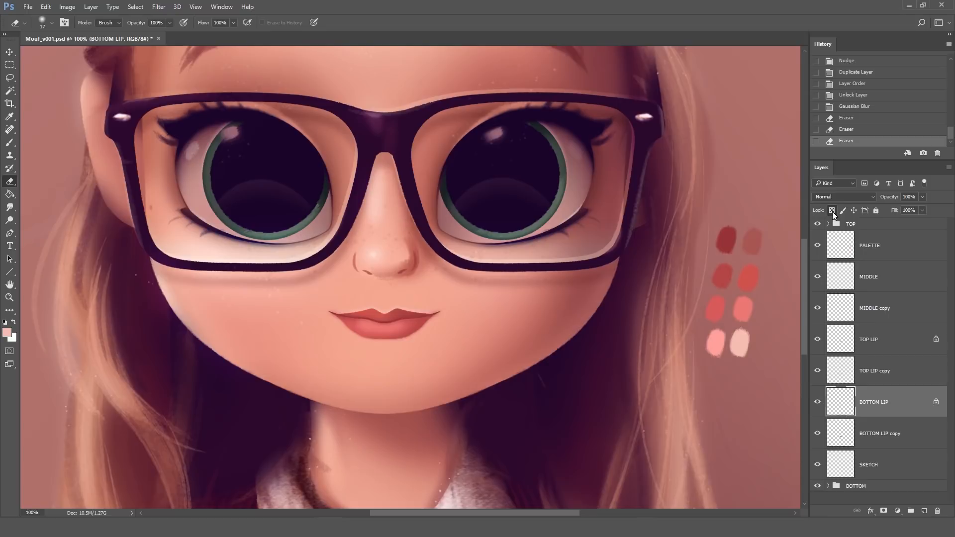
left_click(832, 211)
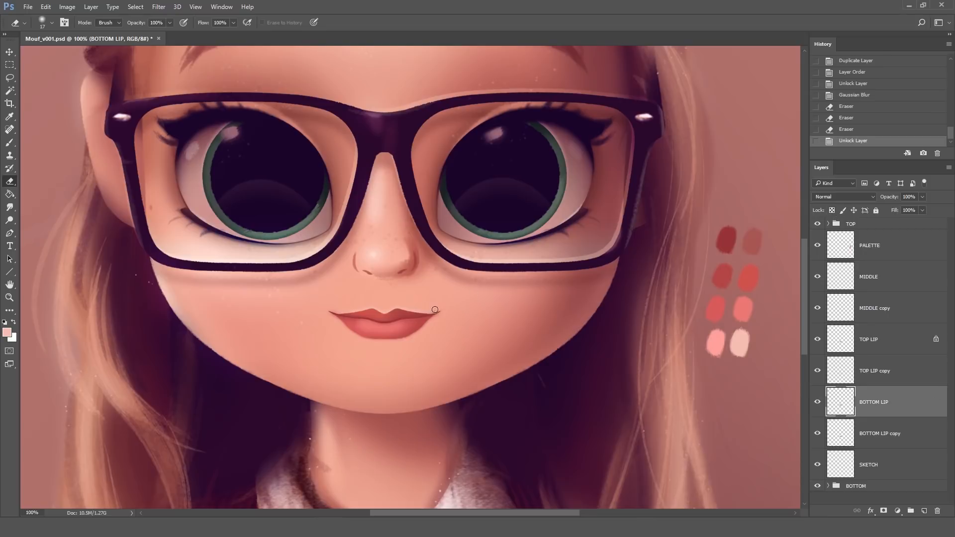
left_click(441, 307)
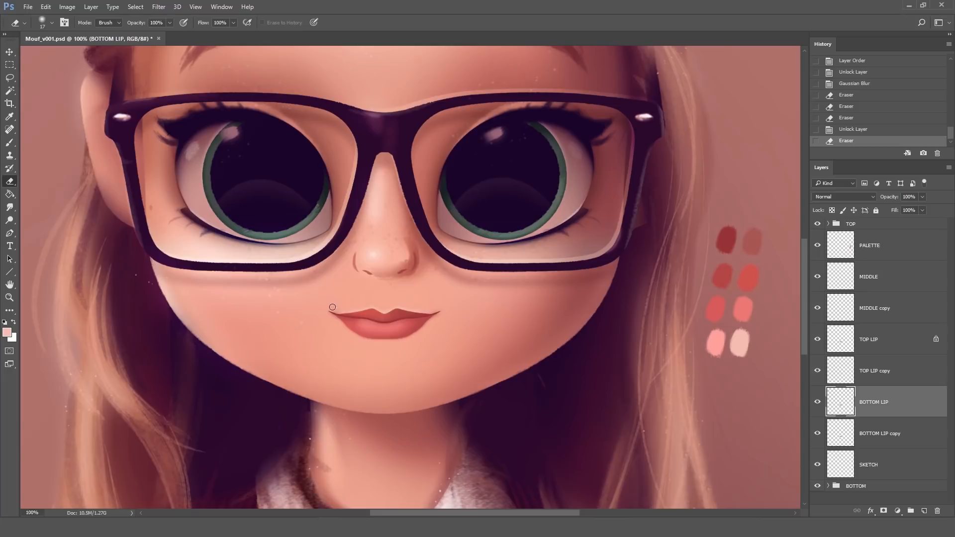
left_click(338, 310)
Step: Add a new layer above TOP LIP and clip it to the TOP LIP layer
left_click(871, 341)
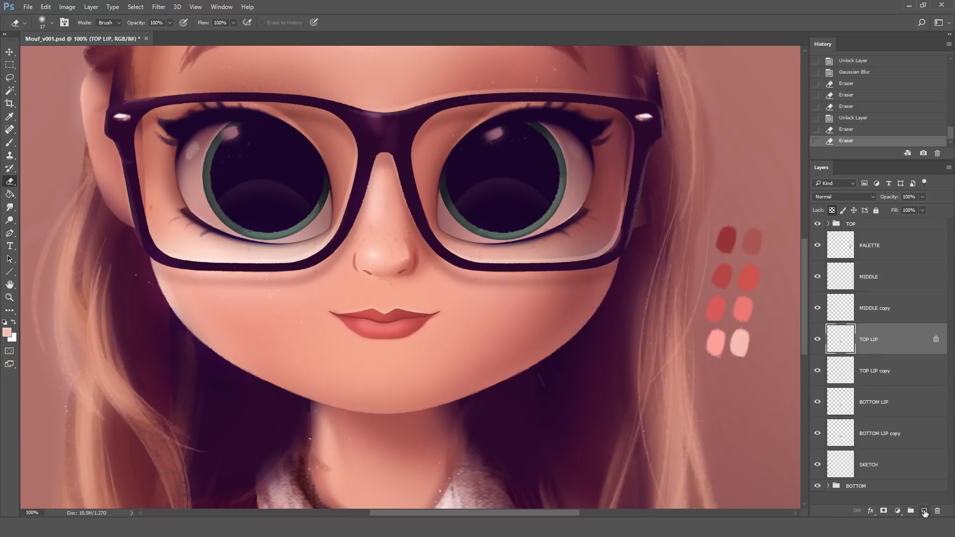
left_click(924, 511)
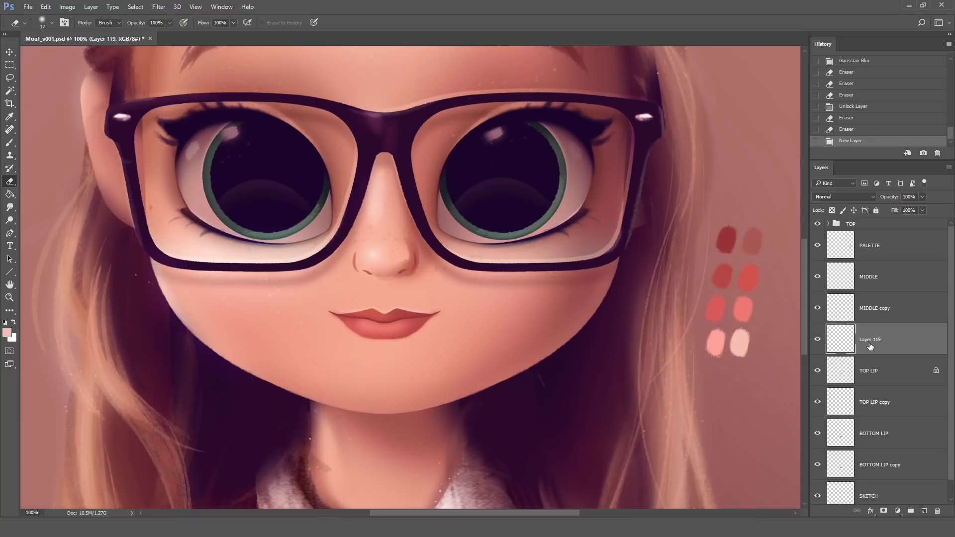
mouse_move(869, 355)
left_mouse_down()
mouse_move(869, 365)
mouse_move(869, 352)
left_mouse_up()
left_click(869, 353, "alt")
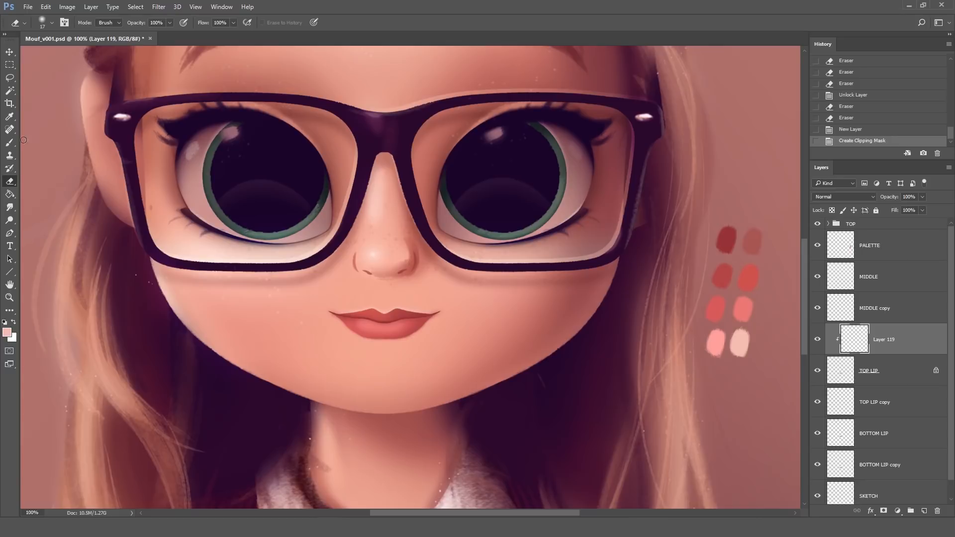
Step: Test the clipping mask with a dark purple brush stroke across the top lip, and undo the stroke
key("b")
left_click(584, 261, "alt")
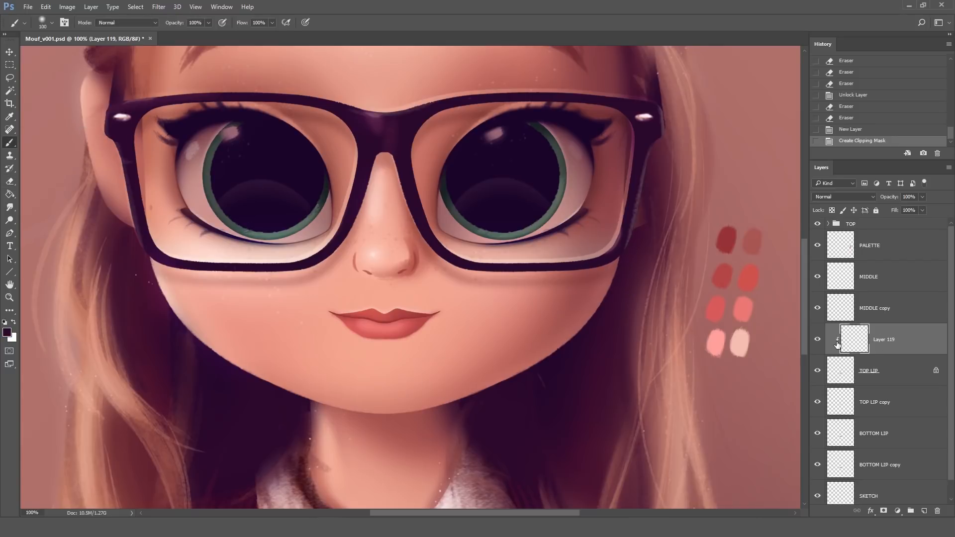
mouse_move(377, 320)
left_mouse_down()
mouse_move(381, 298)
mouse_move(338, 291)
mouse_move(402, 330)
mouse_move(432, 329)
mouse_move(465, 294)
mouse_move(466, 316)
left_mouse_up()
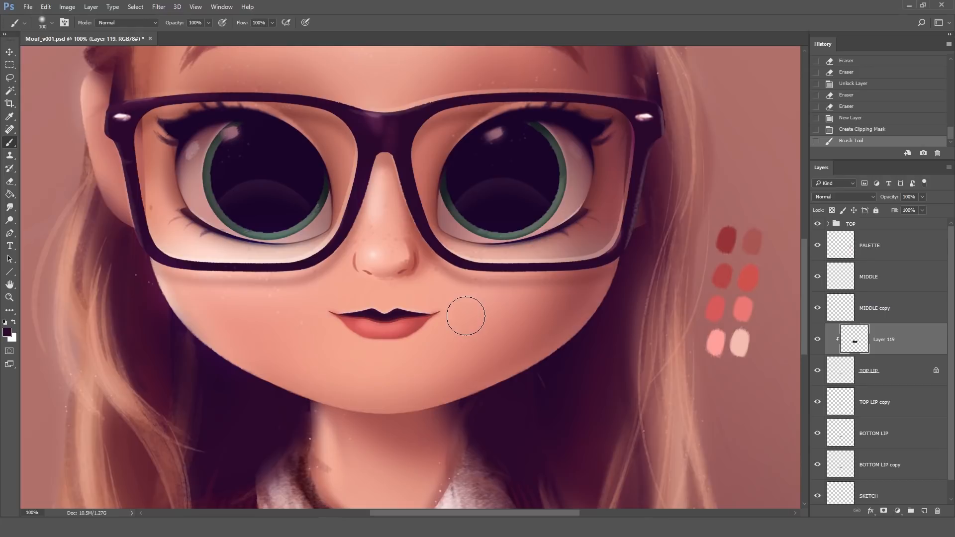
key("ctrl+z")
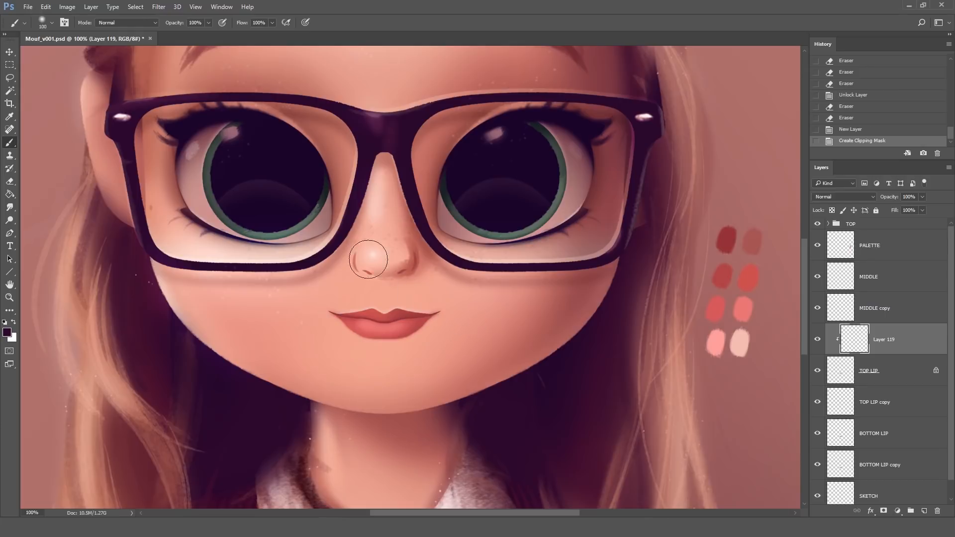
Step: Paint the top lip's upper edge on the clipped layer with sampled skin tone and a soft 32 px brush, and nudge the layer slightly up
left_click(49, 27)
left_click(133, 120)
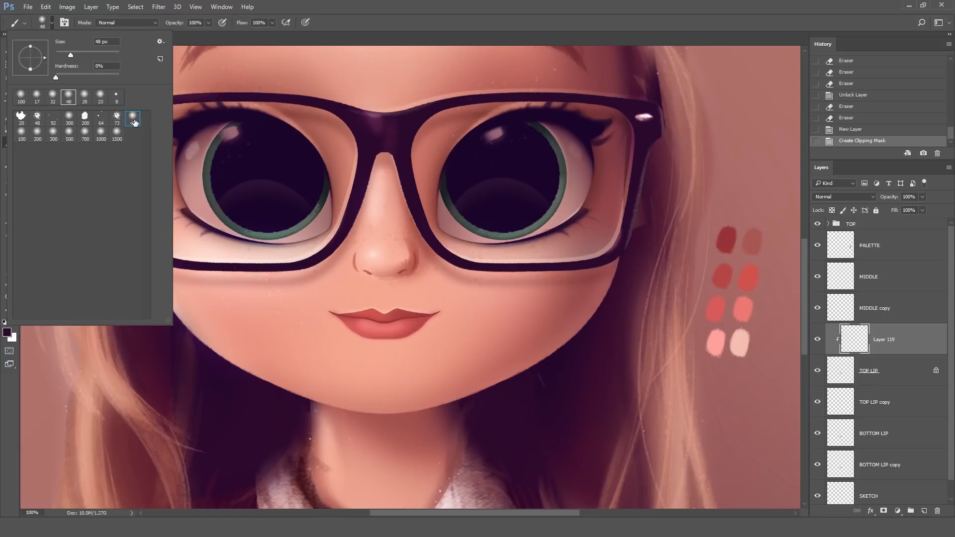
double_click(53, 96)
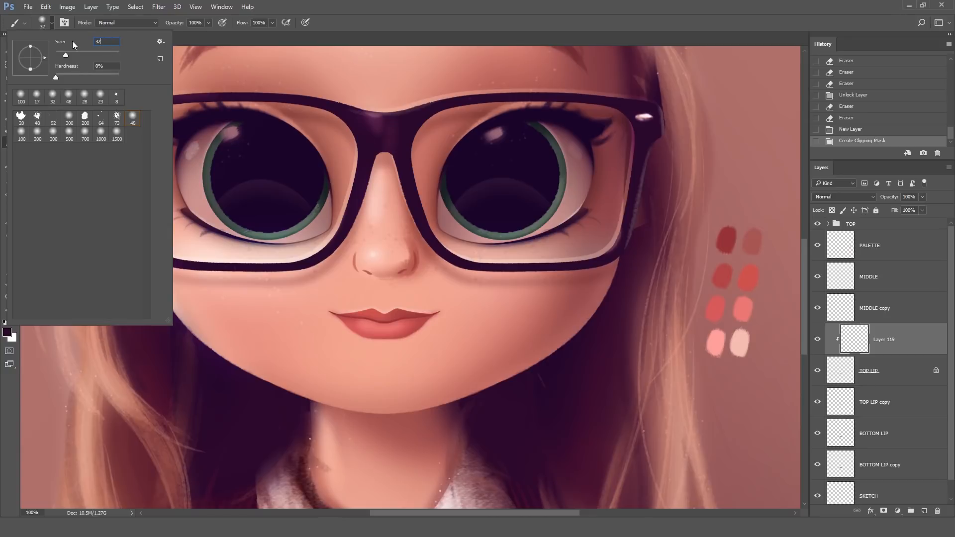
key("alt")
left_click(423, 297, "alt")
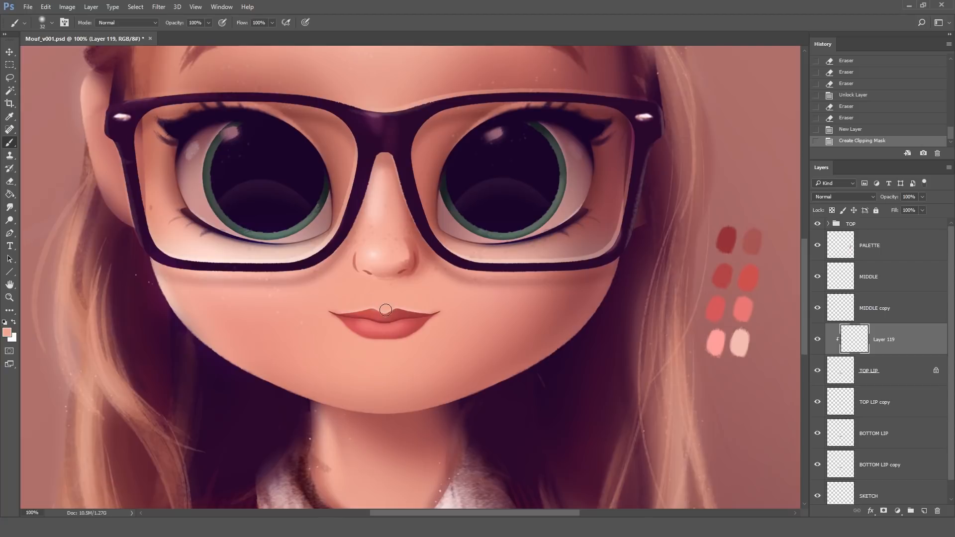
mouse_move(401, 292)
left_mouse_down()
mouse_move(352, 307)
mouse_move(388, 299)
mouse_move(368, 301)
mouse_move(384, 309)
mouse_move(358, 289)
mouse_move(389, 306)
mouse_move(423, 304)
mouse_move(343, 307)
mouse_move(427, 308)
left_mouse_up()
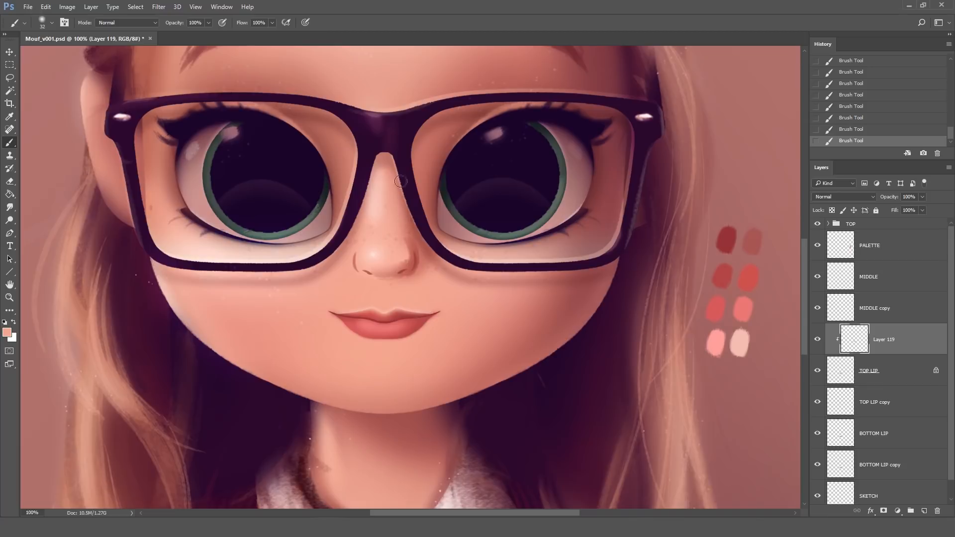
key("v")
key("Up")
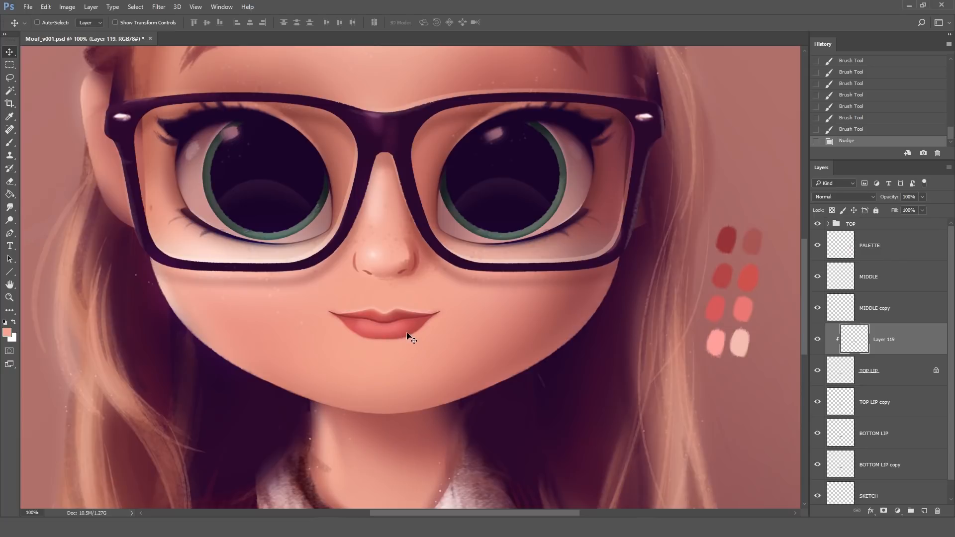
Step: Add a new layer above BOTTOM LIP and clip it to the BOTTOM LIP layer
left_click(879, 469)
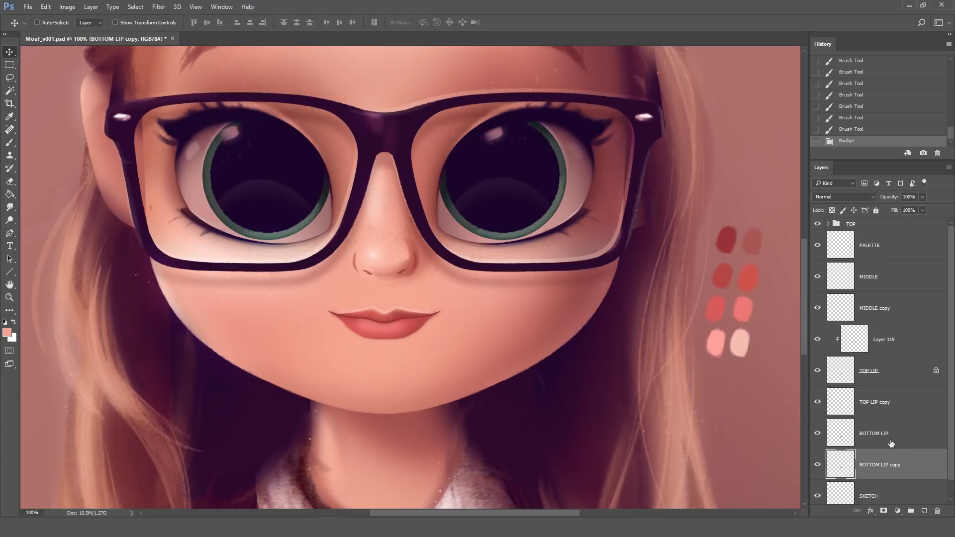
left_click(883, 438)
left_click(924, 510)
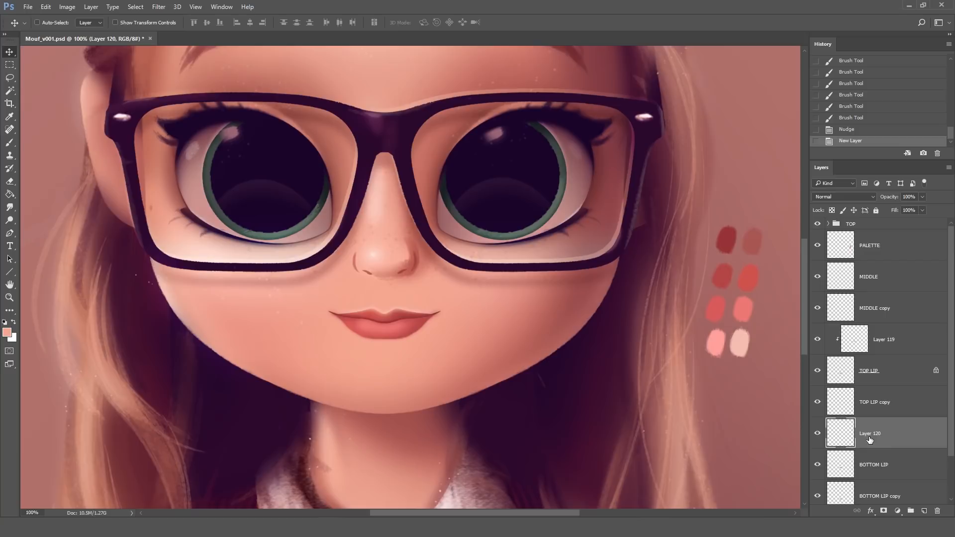
mouse_move(869, 440)
left_mouse_down()
mouse_move(871, 455)
mouse_move(871, 447)
left_mouse_up()
left_click(870, 446, "alt")
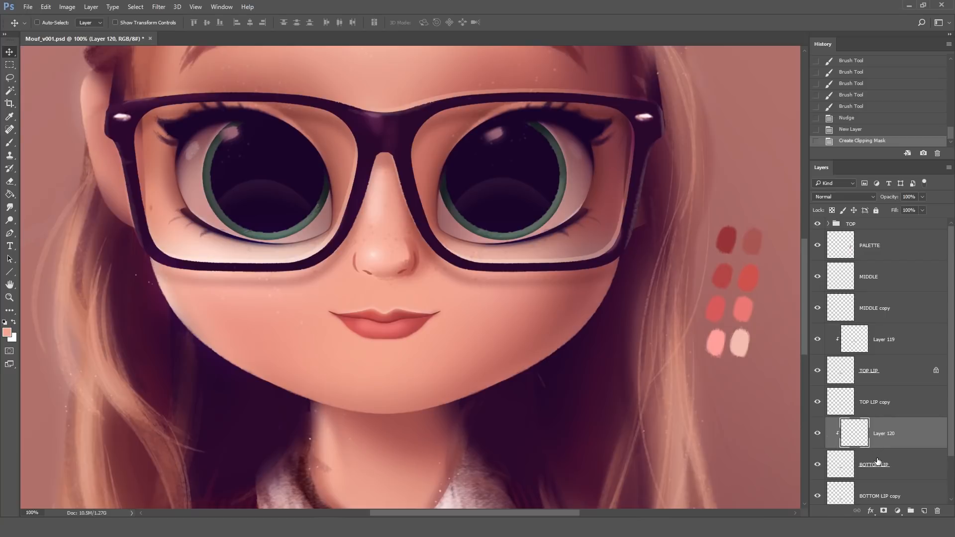
Step: Shade the outer ends and lower side edge of the bottom lip on its clipped layer with the dark red swatch and a soft 32 px brush
left_click(9, 143)
left_click(725, 239, "alt")
left_click_drag(423, 315, 410, 310)
mouse_move(343, 314)
left_mouse_down()
mouse_move(375, 315)
mouse_move(363, 311)
left_mouse_up()
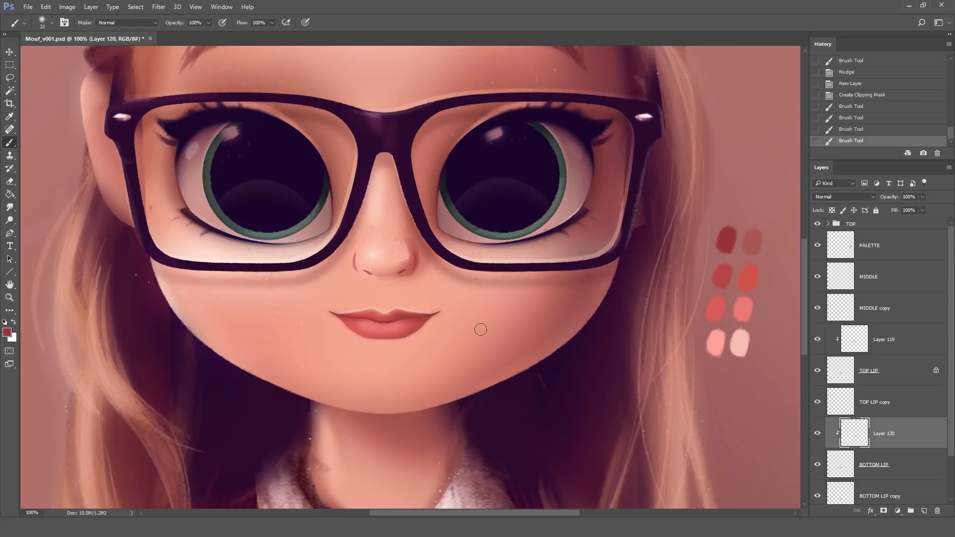
mouse_move(434, 324)
left_mouse_down()
mouse_move(411, 345)
mouse_move(419, 336)
left_mouse_up()
key("ctrl+z")
left_click_drag(430, 325, 417, 340)
left_click_drag(427, 328, 413, 341)
Step: Add another layer clipped to BOTTOM LIP and paint the bottom lip's centre with a brightened version of the sampled lip pink
key("ctrl+shift+alt+n")
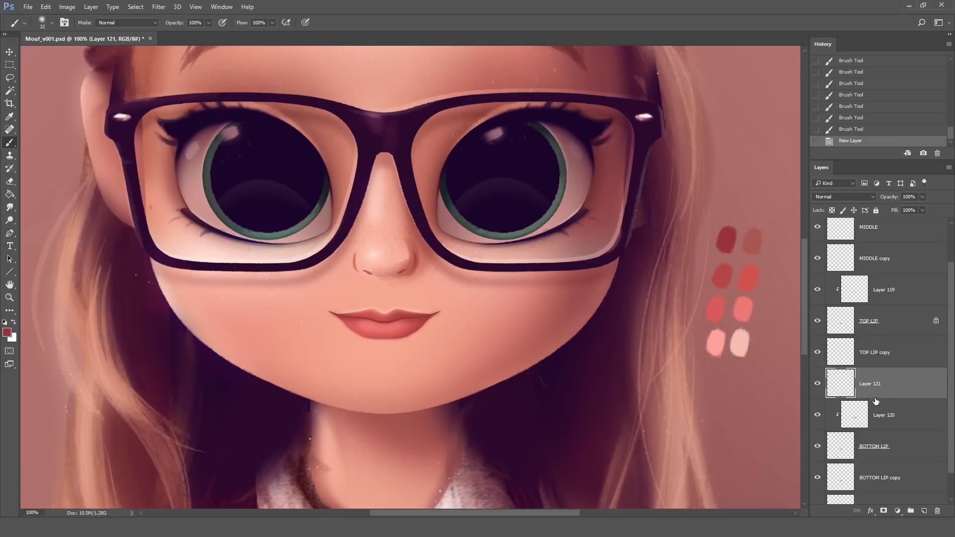
key("ctrl+alt+g")
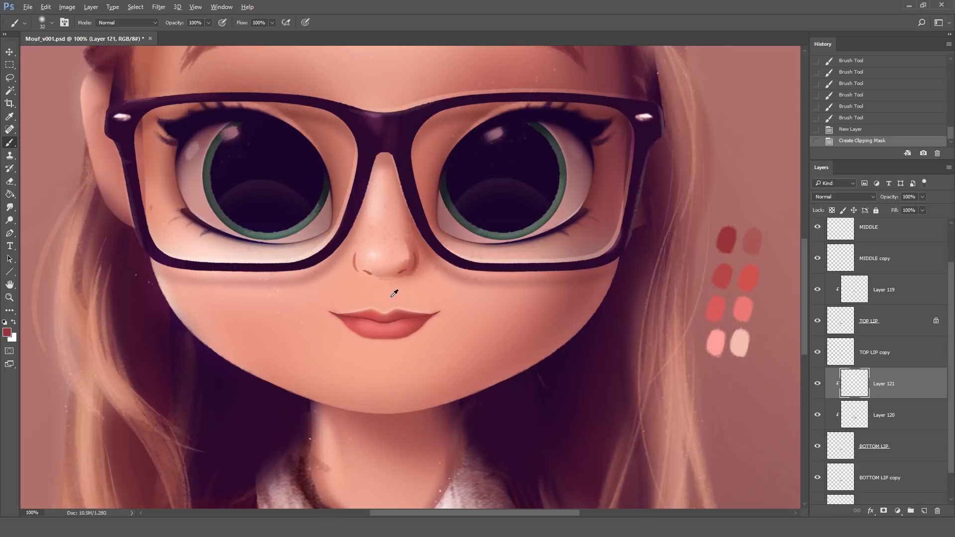
left_click(384, 325, "alt")
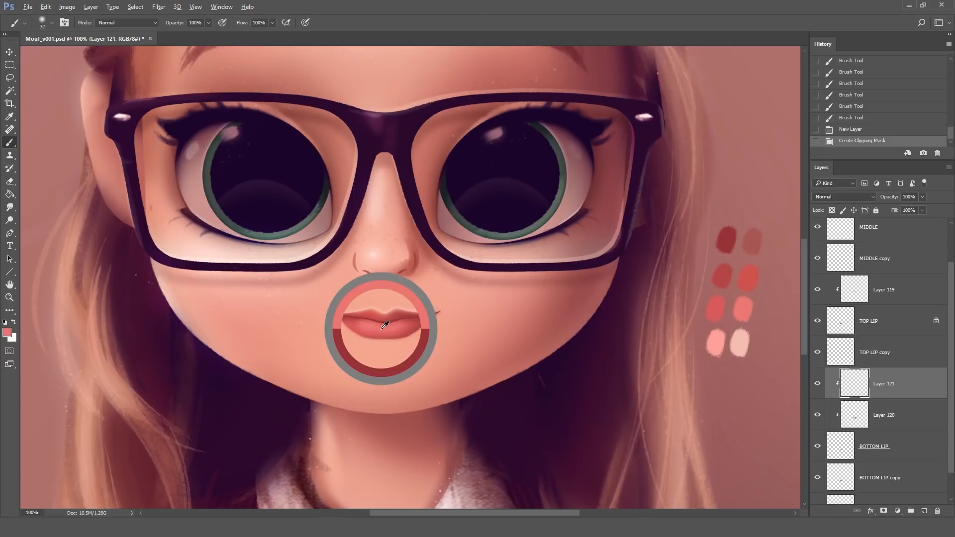
left_click(7, 332)
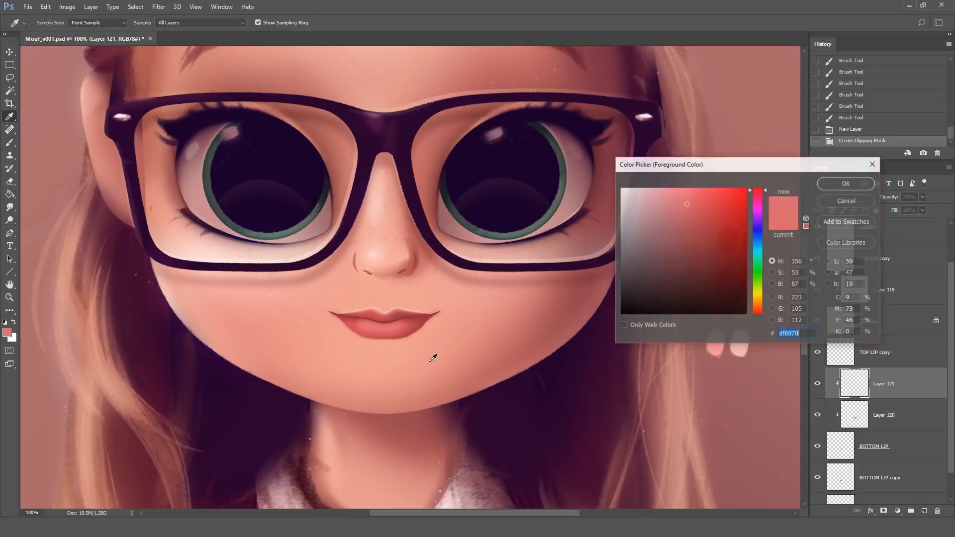
left_click(679, 193)
left_click(846, 183)
left_click_drag(378, 330, 398, 328)
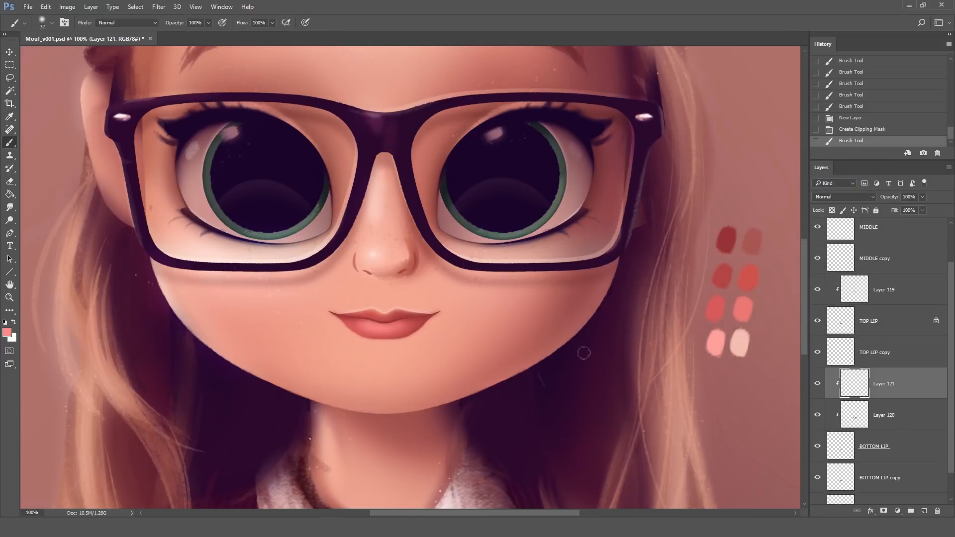
Step: Add a new layer above MIDDLE and name it SPECULAR
scroll(870, 288, "up", 2)
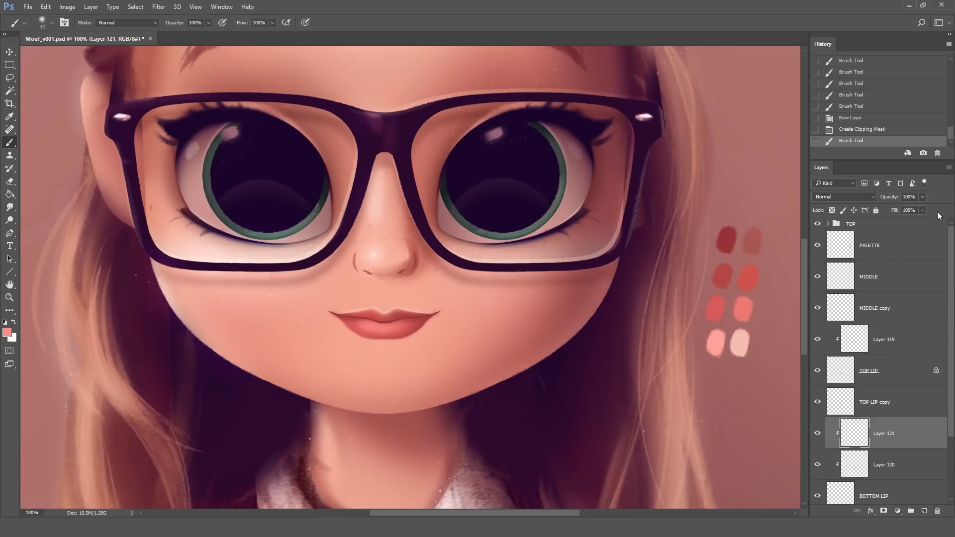
left_click(863, 284)
left_click(924, 509)
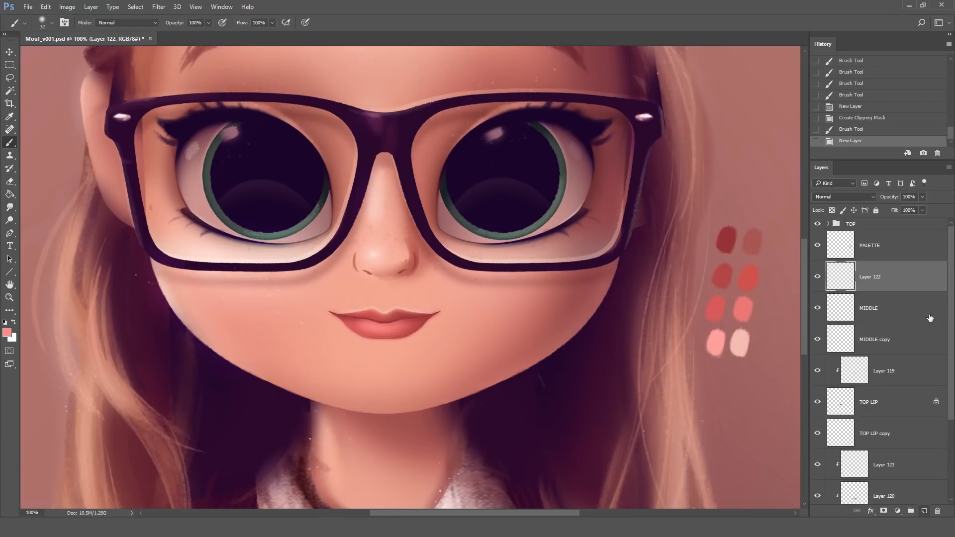
double_click(870, 278)
type("SPECULAR")
key("Return")
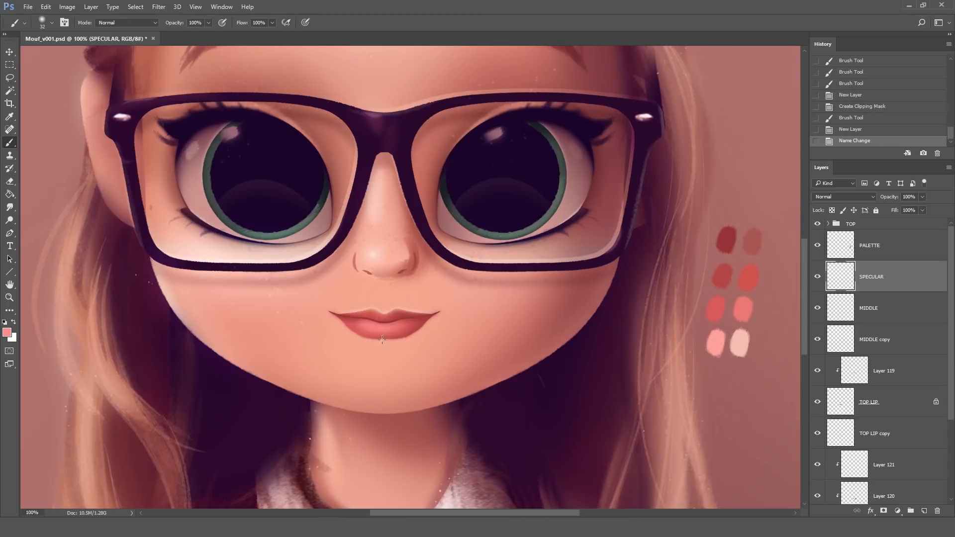
Step: Dab specular highlights across the bottom lip with the textured brush at 28 px and the palest pink palette swatch
left_click(50, 23)
left_click(38, 117)
type("28")
key("Return")
left_click(745, 341, "alt")
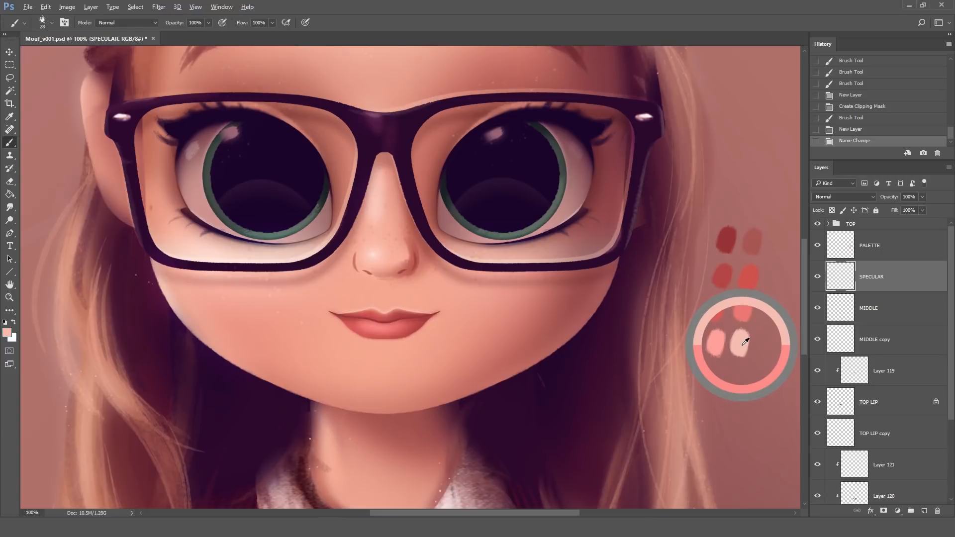
left_click(376, 327)
left_click(376, 328)
left_click(376, 327)
left_click(375, 328)
left_click(373, 327)
left_click(370, 327)
left_click(367, 326)
left_click(364, 324)
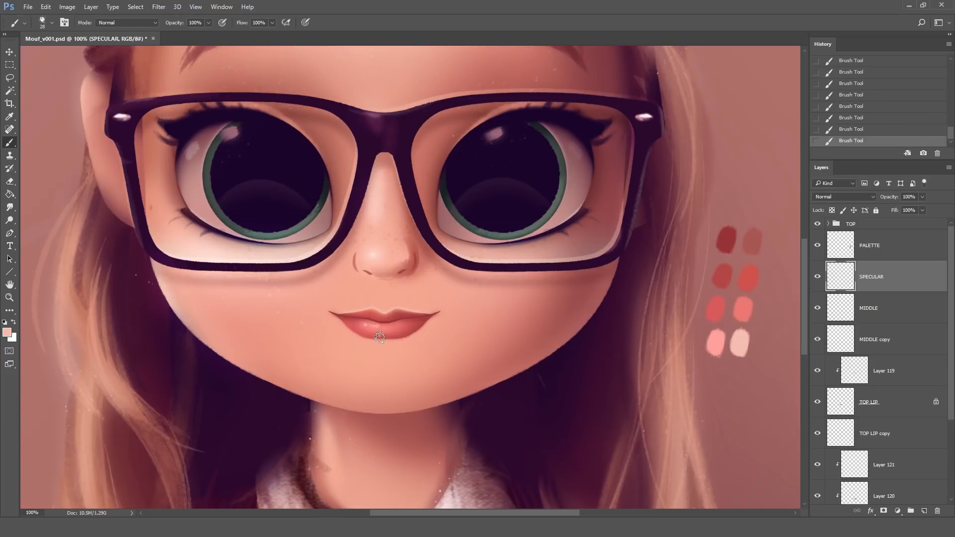
Step: Undo the latest highlight dabs and add brighter spots on the bottom lip using the highlight colour sampled from the nose
left_click(363, 326)
key("ctrl+alt+z")
key("ctrl+alt+z")
left_click(402, 327)
left_click(375, 254, "alt")
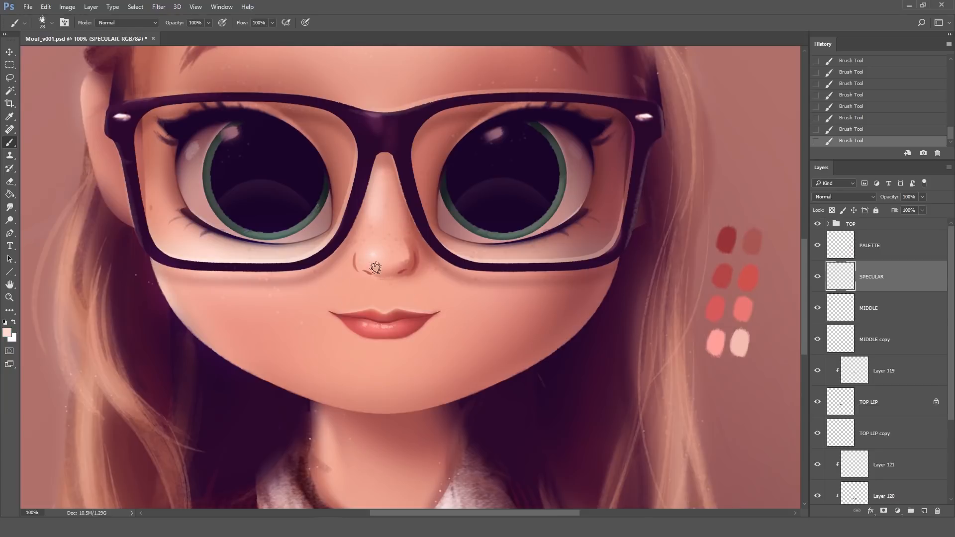
left_click(363, 324)
left_click_drag(381, 328, 376, 329)
Step: Set the brush size to 20 px and sample the dark red of the top lip
left_click(51, 22)
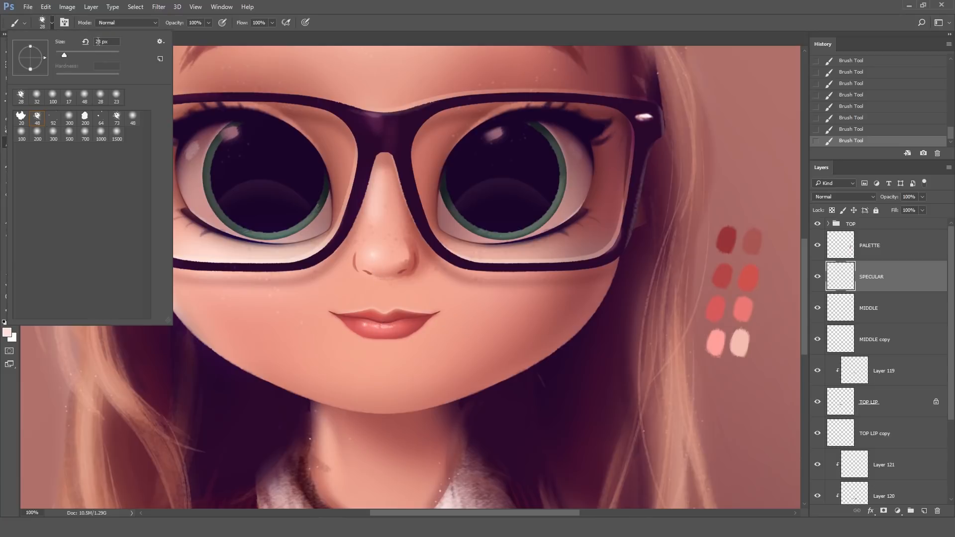
type("20")
key("Return")
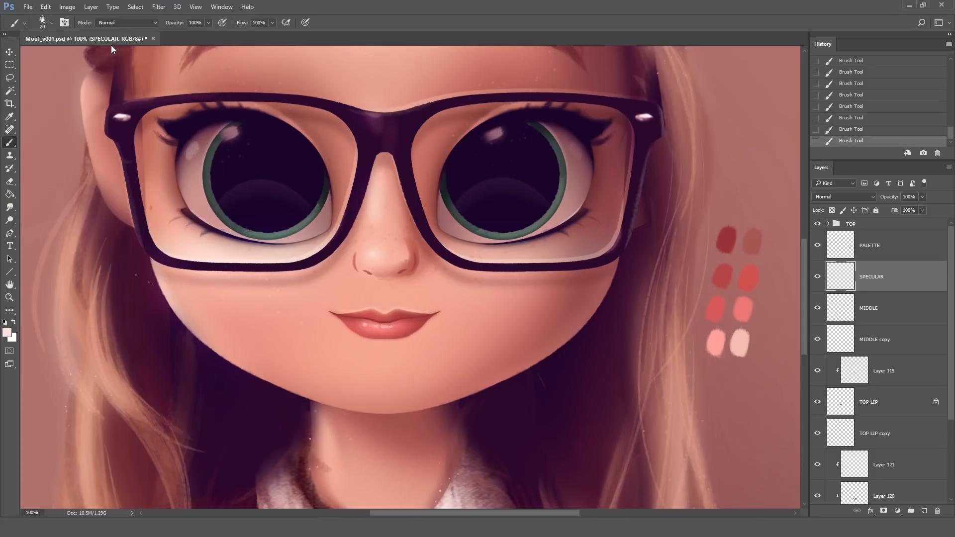
left_click(402, 313, "alt")
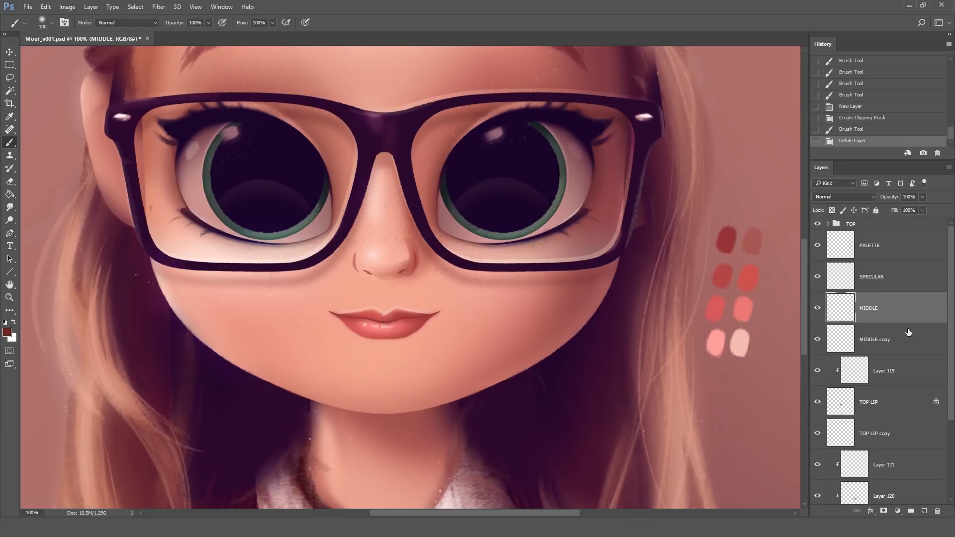
Step: Add a new layer above SKETCH and name it CORNERS
scroll(950, 345, "down", 3)
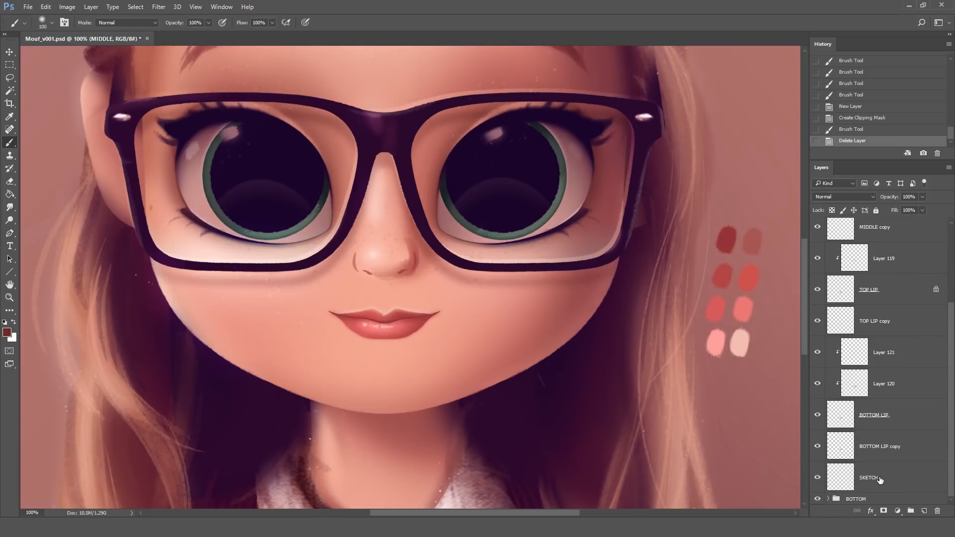
left_click(878, 479)
left_click(923, 511)
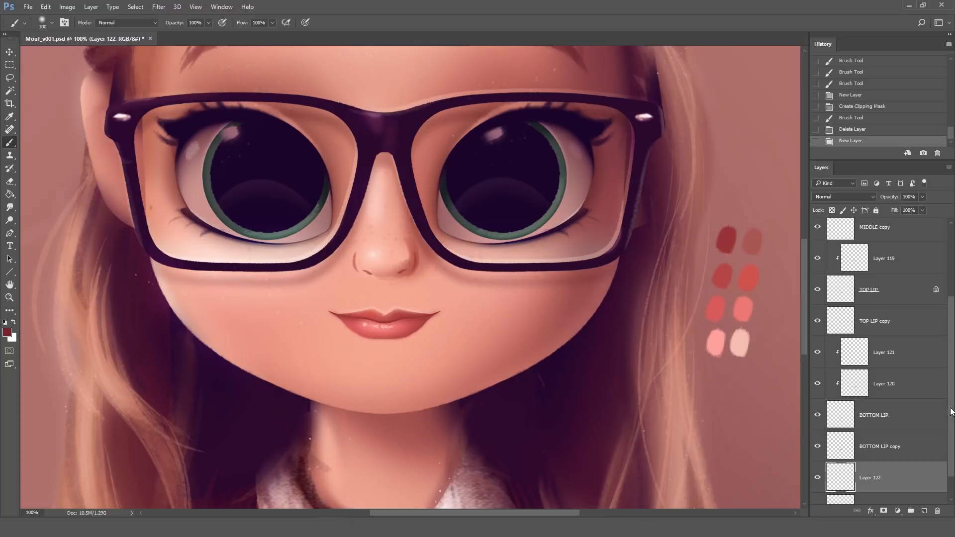
double_click(870, 446)
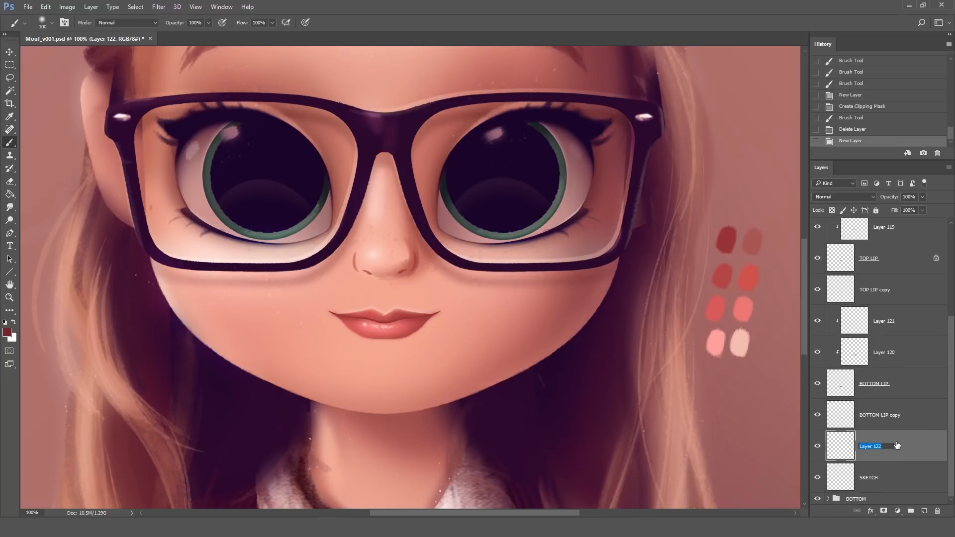
type("CORNER")
key("Return")
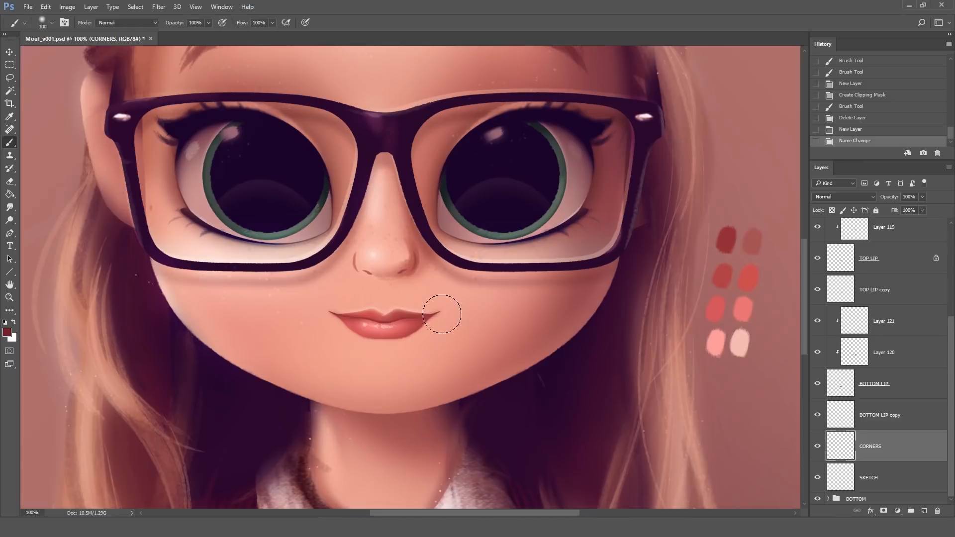
Step: Paint a small upturned crease at the mouth's right corner with the textured brush at 20 px and the sampled cheek shadow colour
left_click(52, 22)
left_click(38, 118)
double_click(111, 40)
type("32")
key("Return")
left_click(571, 311, "alt")
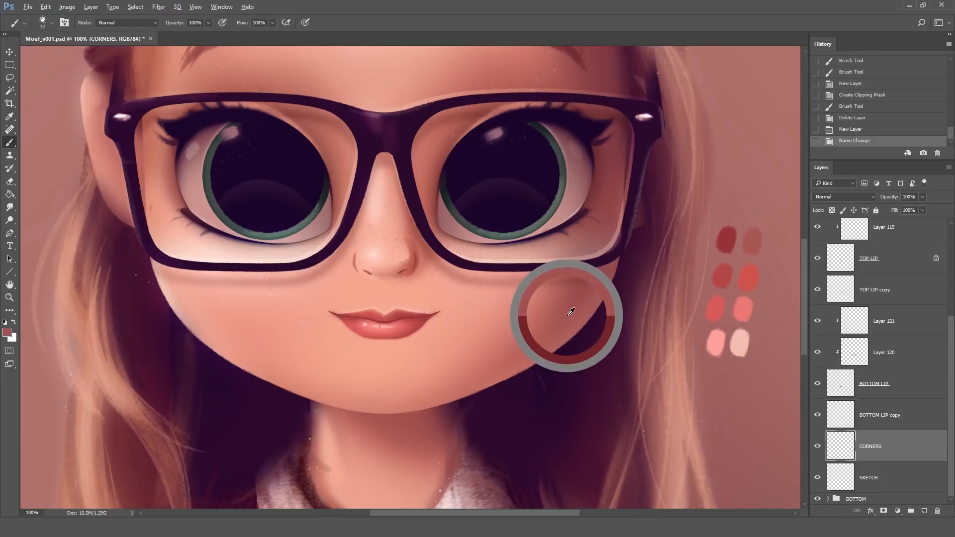
left_click(52, 22)
type("2")
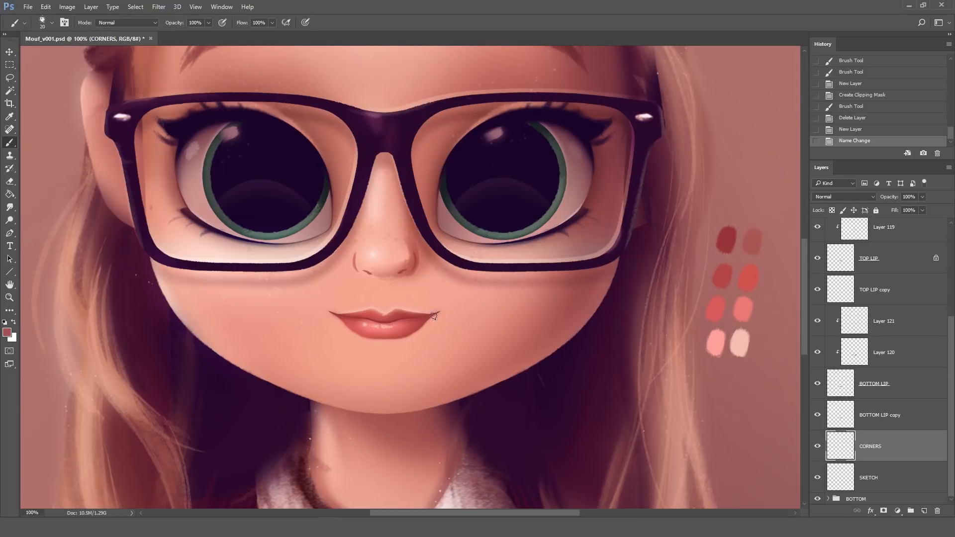
left_click_drag(436, 315, 441, 312)
left_click_drag(438, 313, 442, 312)
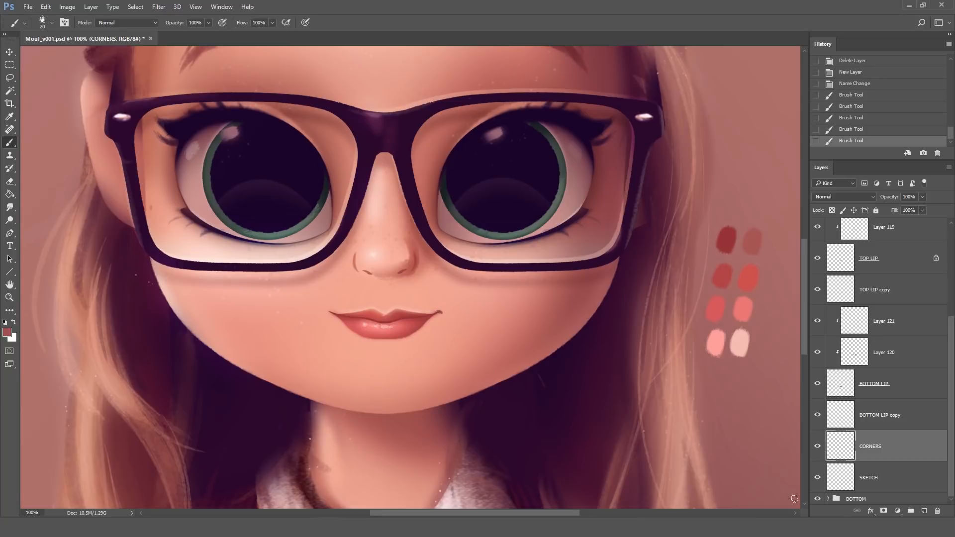
Step: Duplicate the CORNERS layer, flip the copy horizontally and position it at the mouth's left corner
left_click_drag(882, 449, 924, 510)
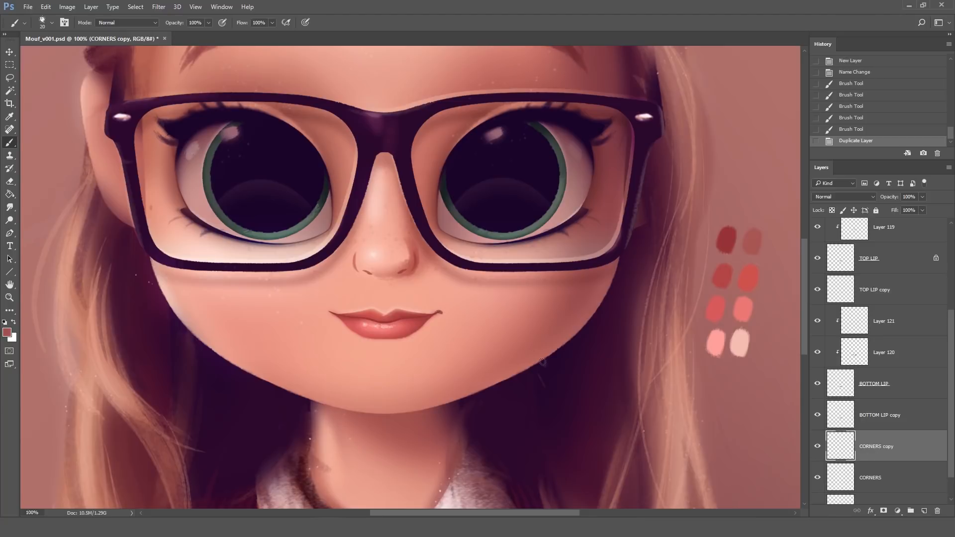
left_click(50, 6)
mouse_move(65, 221)
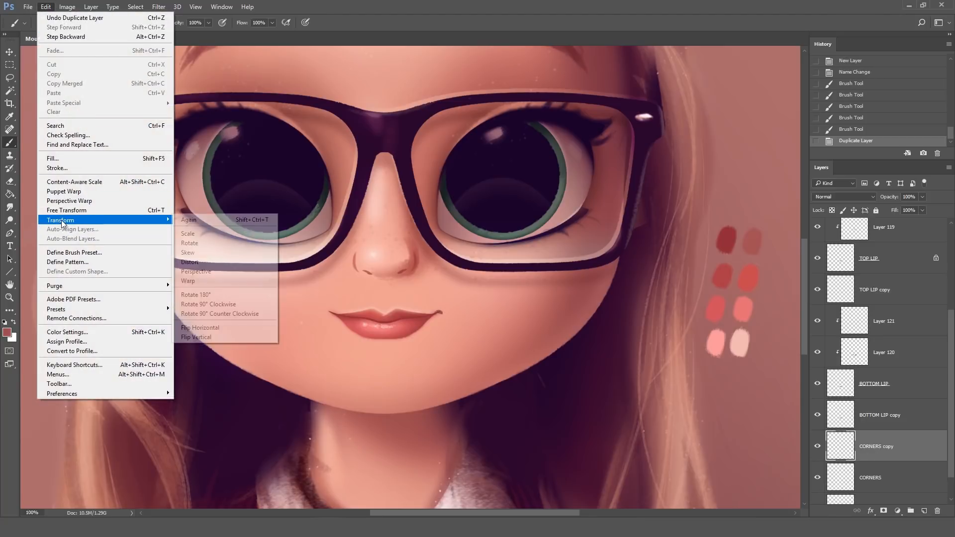
left_click(214, 327)
key("v")
left_click_drag(441, 306, 412, 289)
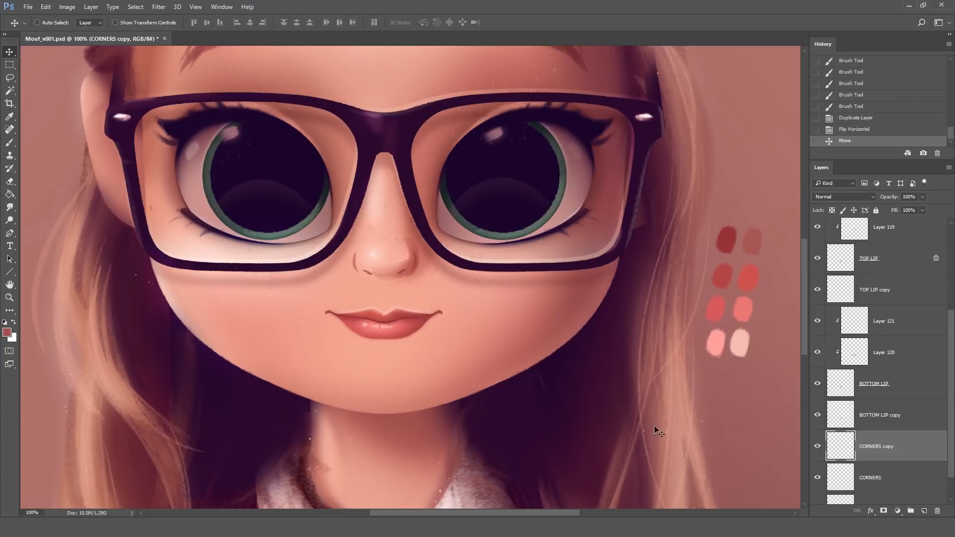
Step: Merge CORNERS copy with CORNERS and rename the merged layer CORNERS
scroll(904, 476, "down", 1)
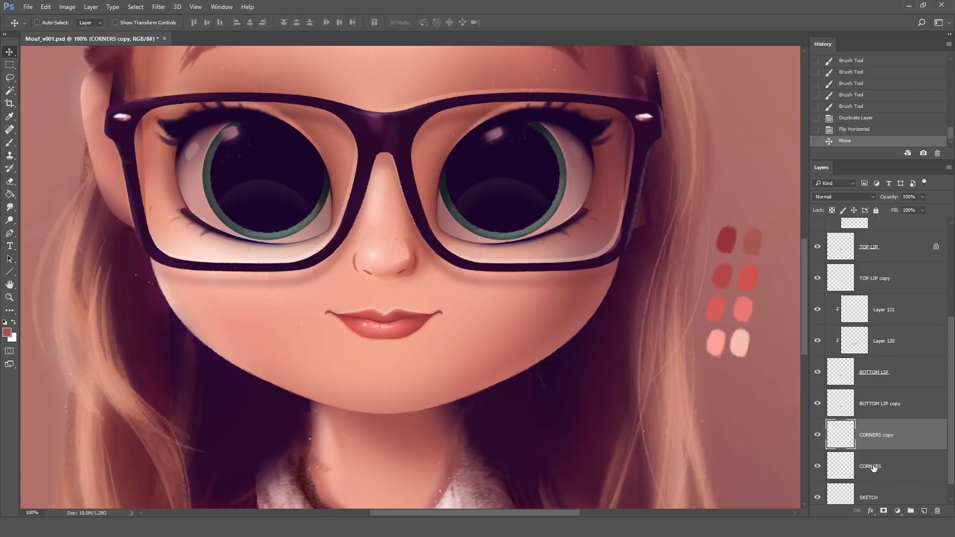
left_click(874, 467, "shift")
right_click(873, 467)
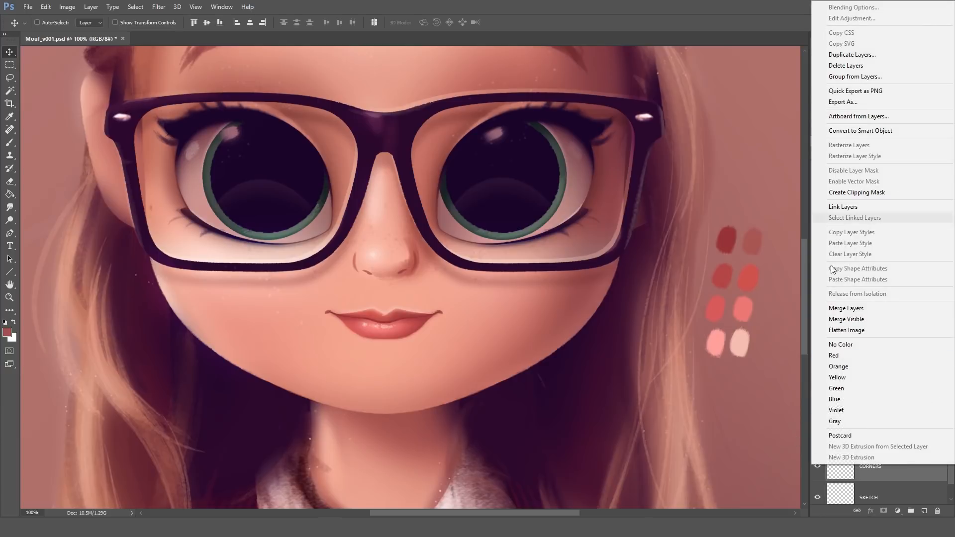
left_click(846, 308)
double_click(881, 446)
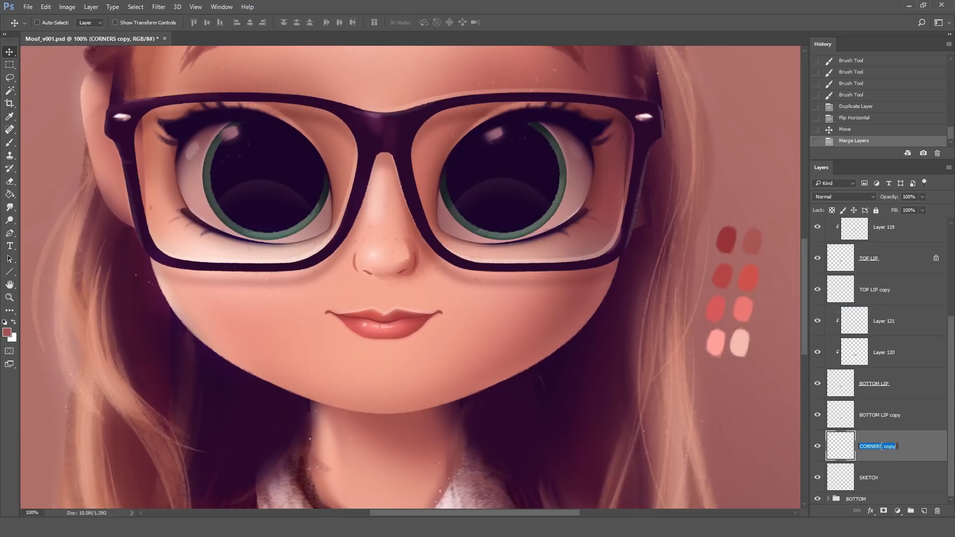
left_click(896, 446)
key("BackSpace")
key("BackSpace")
key("BackSpace")
key("BackSpace")
key("BackSpace")
key("Return")
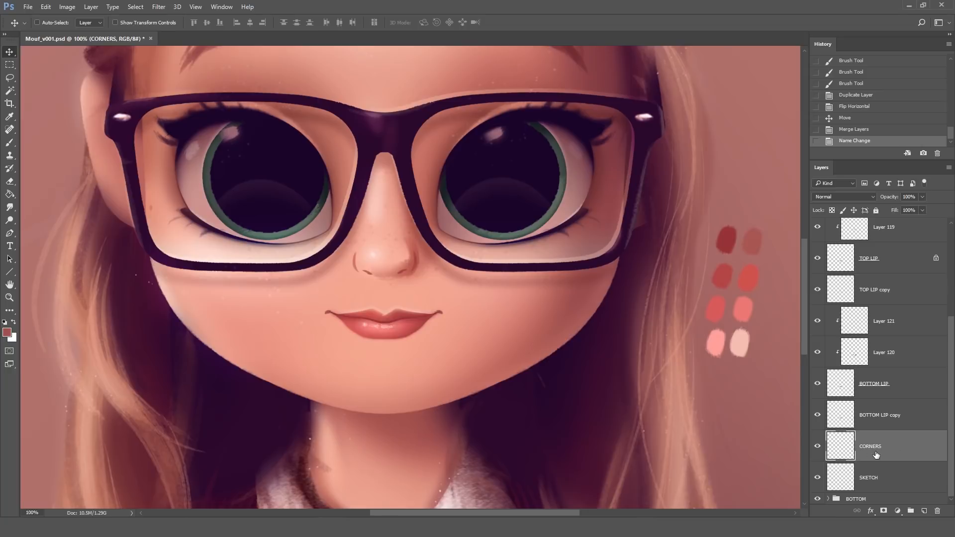
Step: Duplicate the CORNERS layer, hide the original, and apply a Gaussian Blur with a 3.0 pixel radius to the copy
left_click_drag(866, 450, 924, 511)
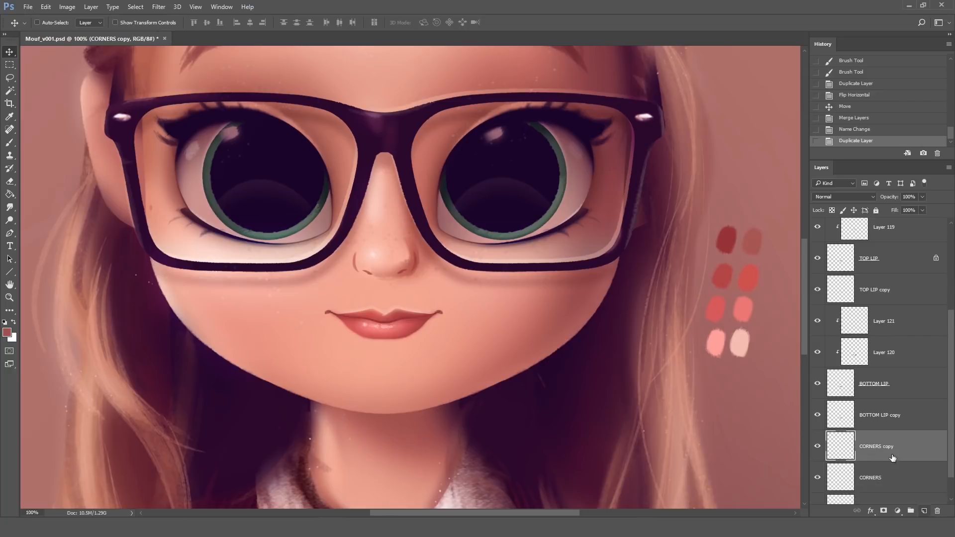
left_click(817, 479)
left_click(159, 6)
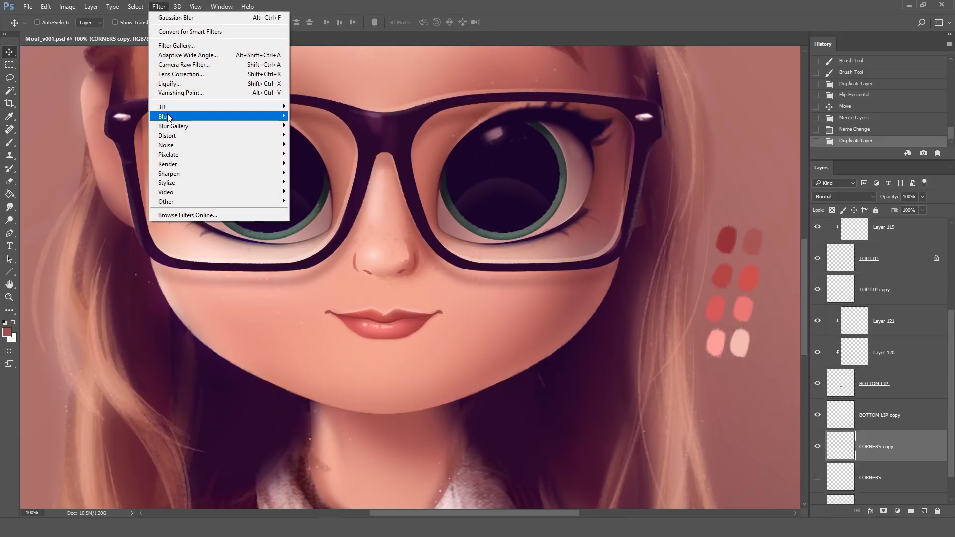
mouse_move(167, 117)
left_click(111, 153)
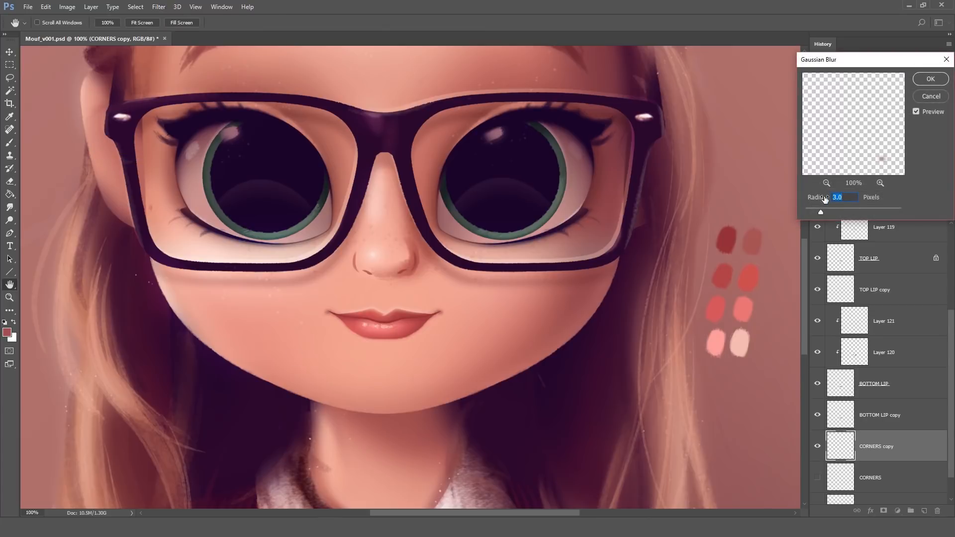
left_click(931, 79)
Step: Nudge the blurred corners copy slightly down and erase its upper edges at both mouth corners with a soft 17 px eraser
key("v")
key("Down")
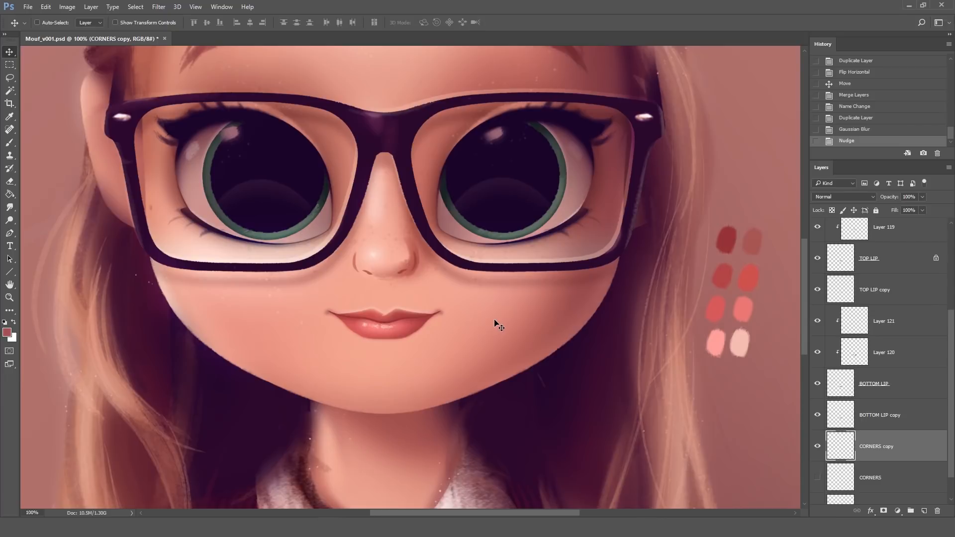
key("e")
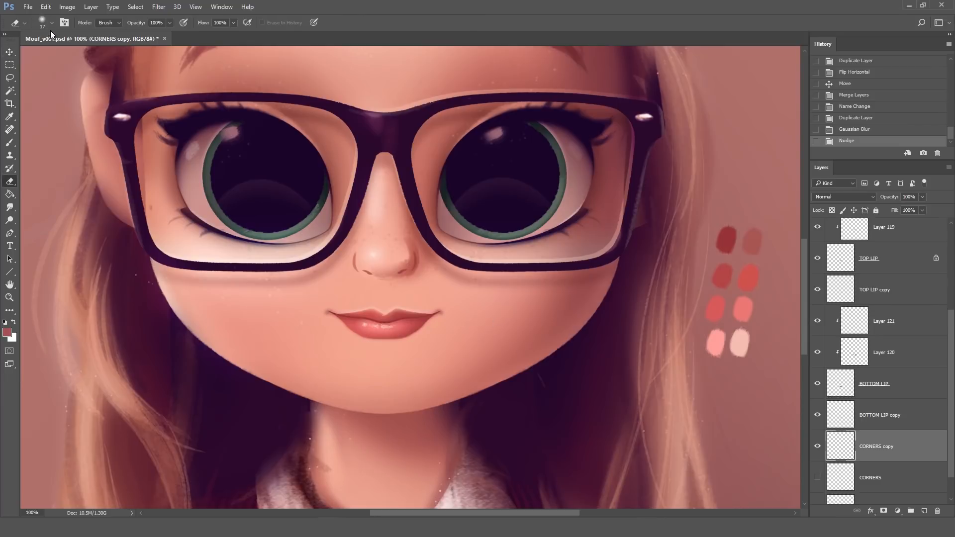
left_click_drag(333, 306, 368, 318)
left_click_drag(427, 310, 453, 300)
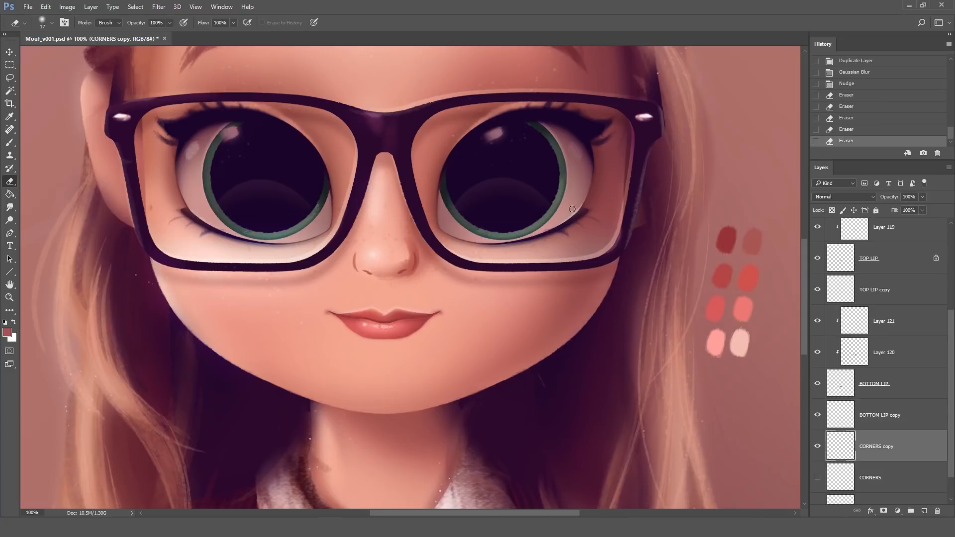
left_click_drag(951, 346, 954, 242)
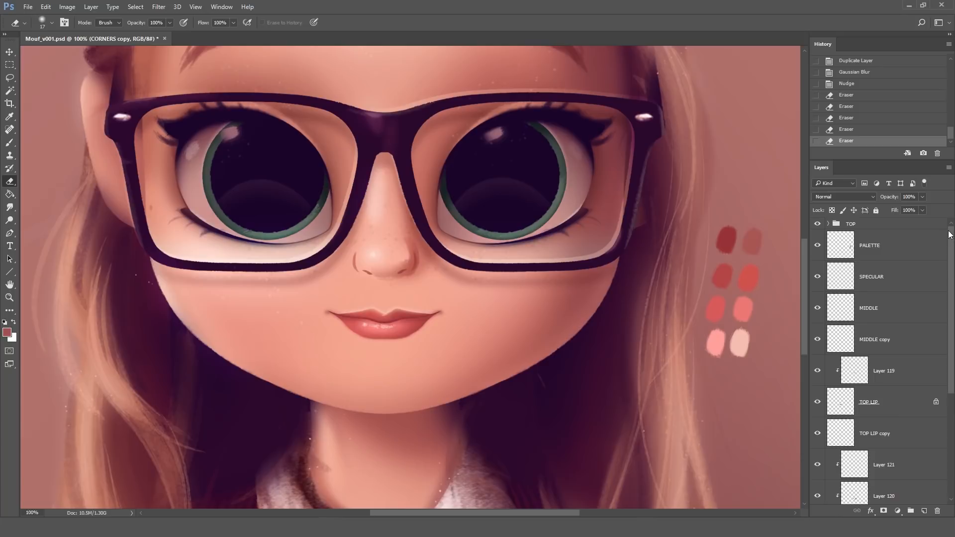
Step: Create a new layer above PALETTE and name it GLOSS
left_click(872, 254)
left_click(923, 511)
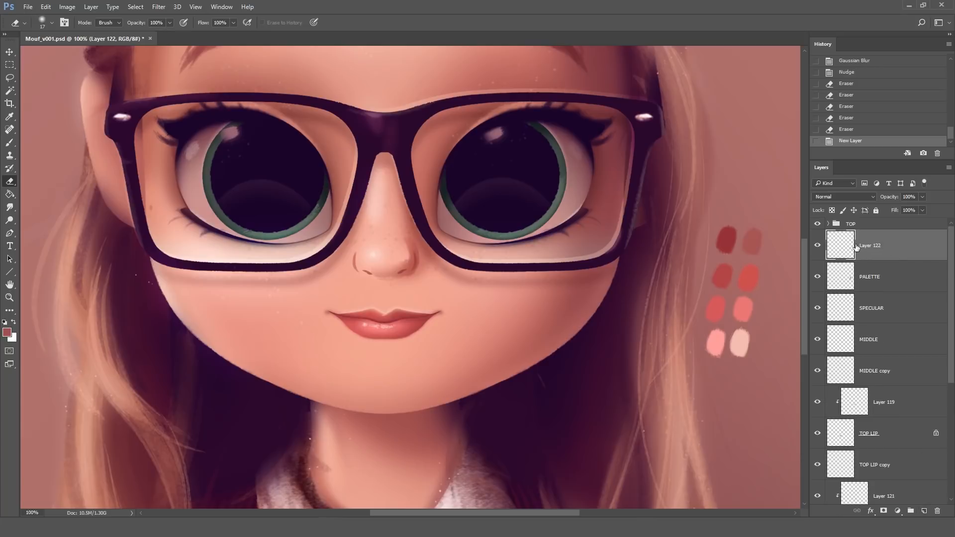
double_click(869, 246)
type("GLOSS")
key("Return")
Step: Dab light pink gloss speckles onto the lips using the 92 px speckle brush preset resized to 50 px
left_click(10, 144)
left_click(52, 22)
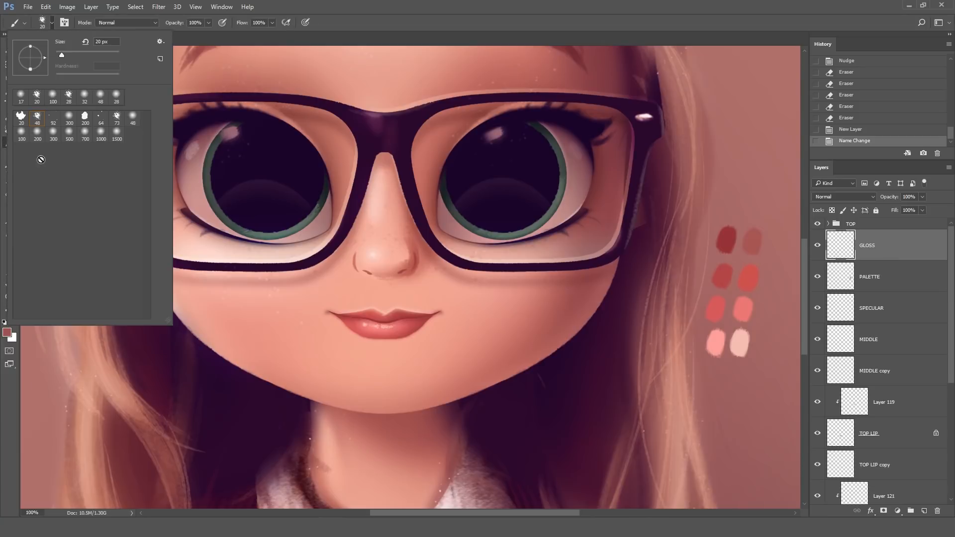
left_click(53, 119)
double_click(103, 41)
type("5")
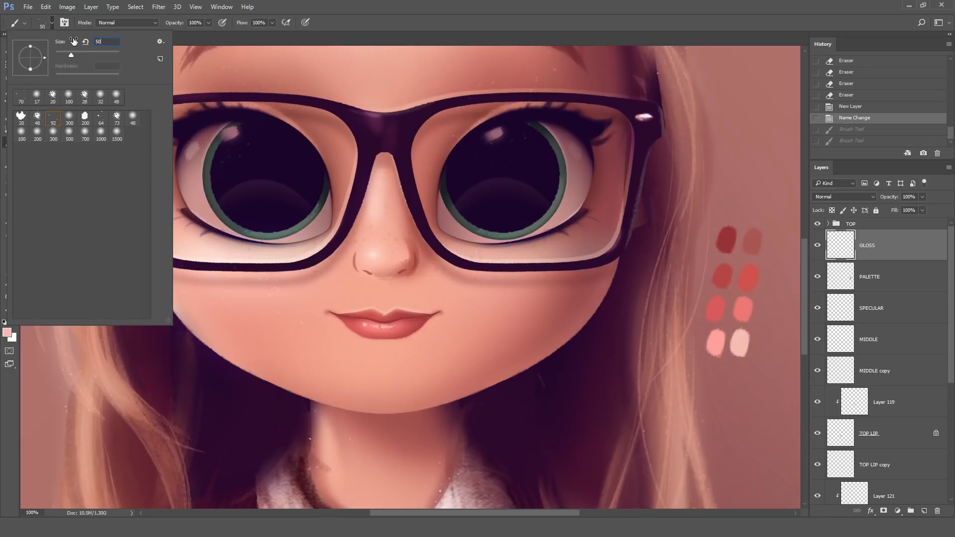
type("0")
key("Return")
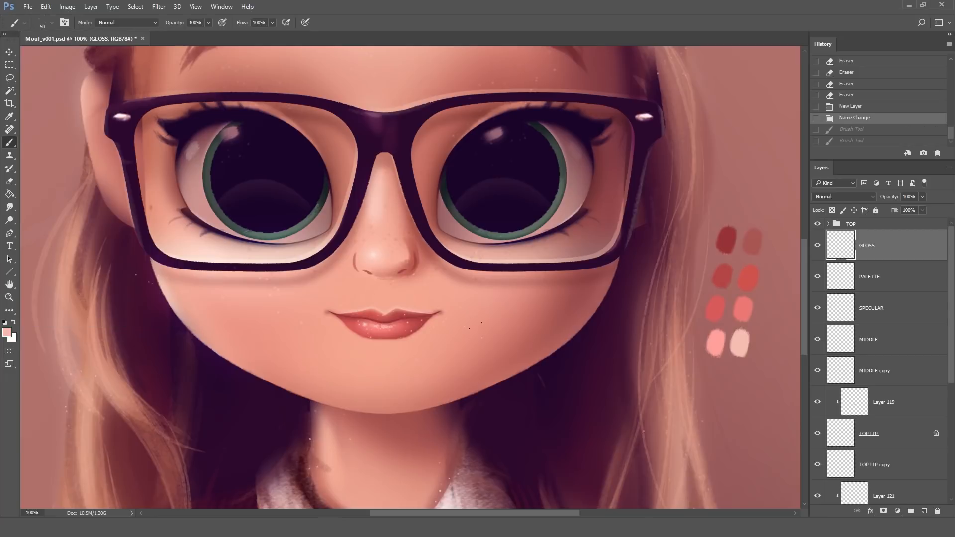
left_click(475, 331)
key("ctrl+z")
left_click(420, 326)
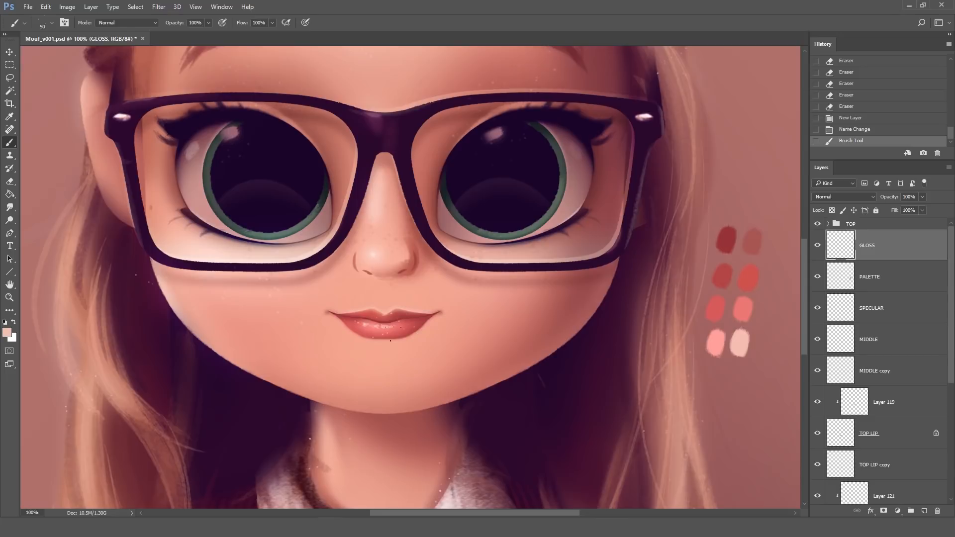
Step: Erase the stray gloss speckles around the edges of both lips with a soft 48 px eraser
left_click(9, 181)
left_click(48, 23)
left_click(132, 124)
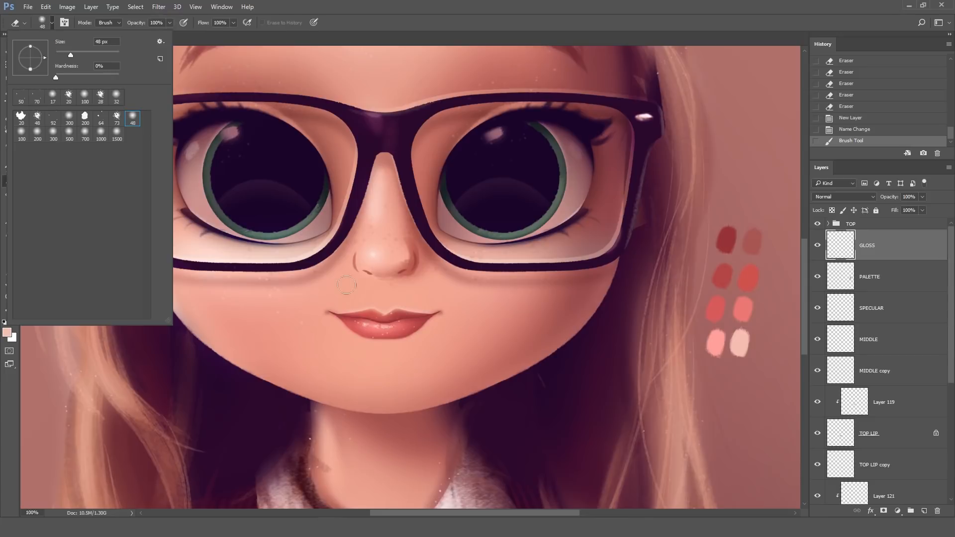
left_click(375, 354)
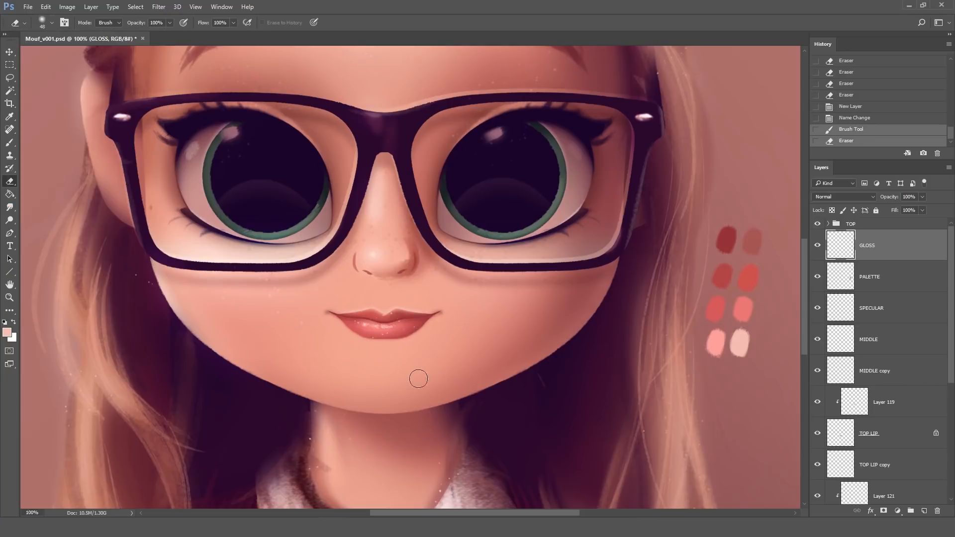
left_click_drag(375, 346, 370, 345)
left_click(402, 319)
left_click(408, 314)
left_click(388, 307)
left_click(390, 310)
left_click(418, 334)
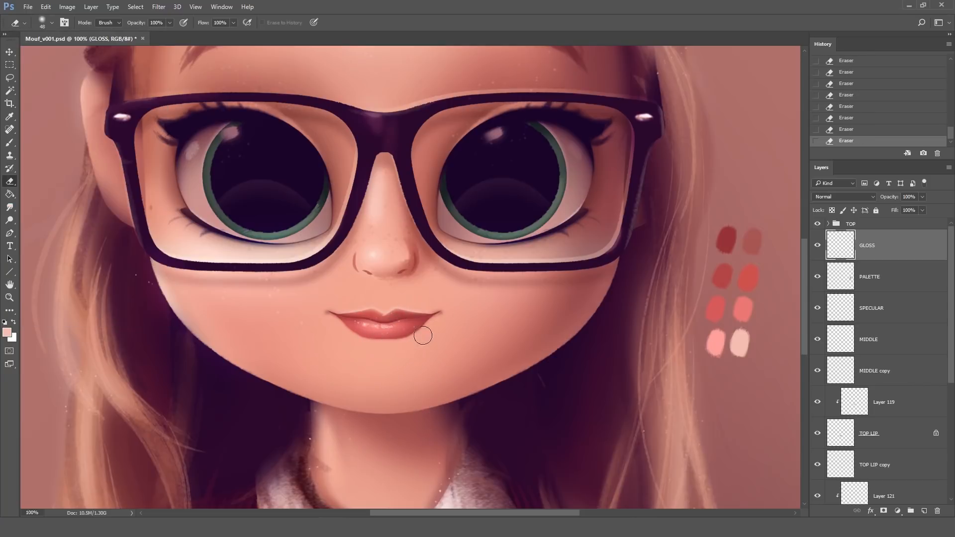
left_click(422, 336)
Step: Dab more gloss speckles on the lower lip and thin them out near its center with a 23 px soft eraser
key("b")
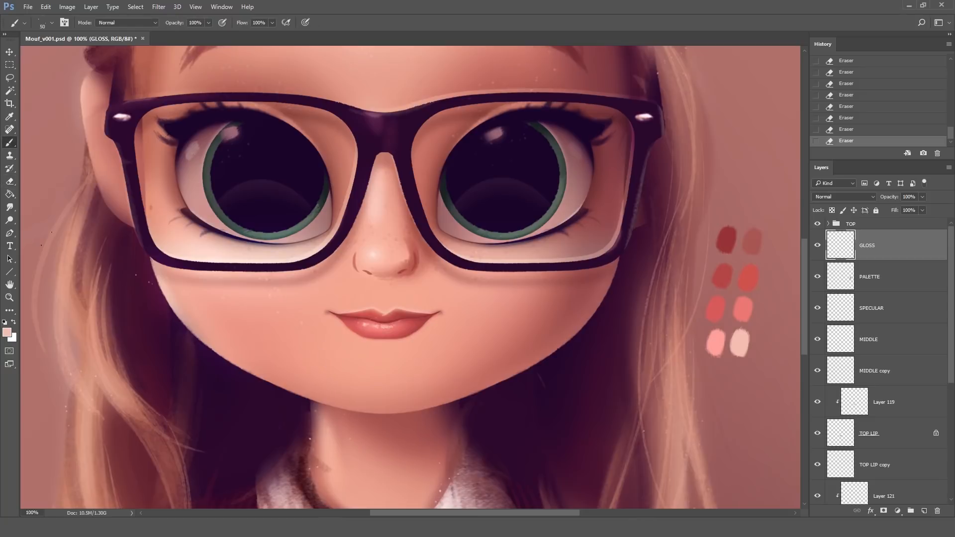
left_click(362, 335)
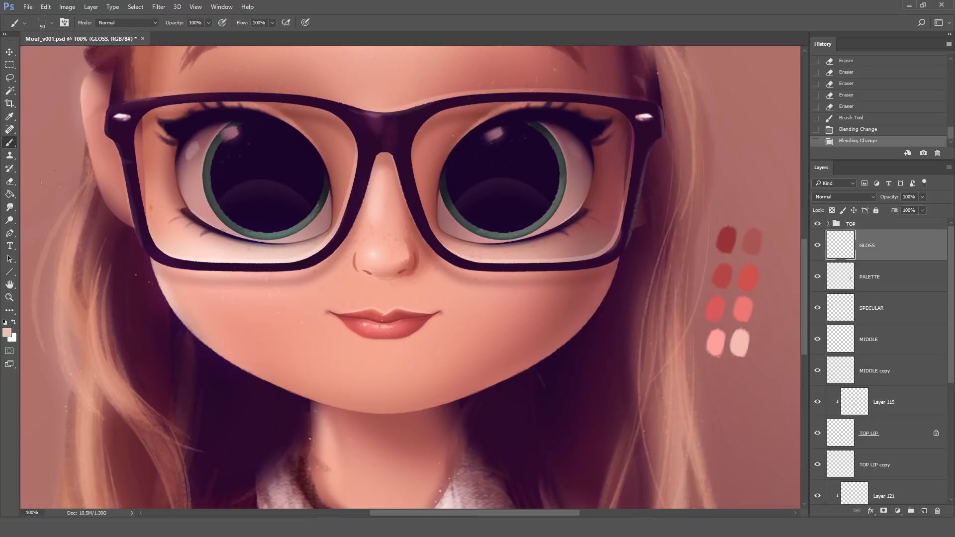
left_click(15, 183)
left_click(44, 24)
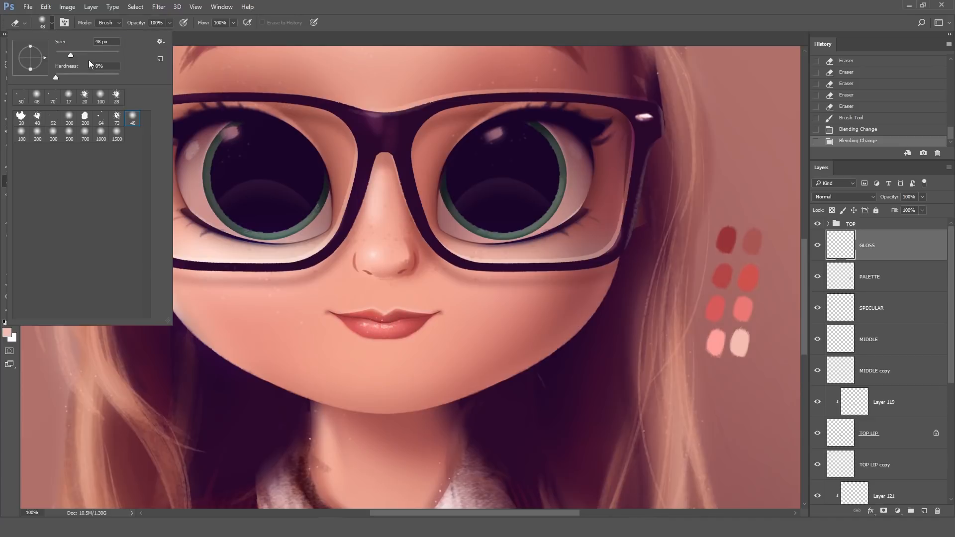
left_click_drag(66, 55, 59, 54)
left_click_drag(383, 322, 386, 325)
left_click(384, 325)
left_click(382, 323)
left_click(393, 327)
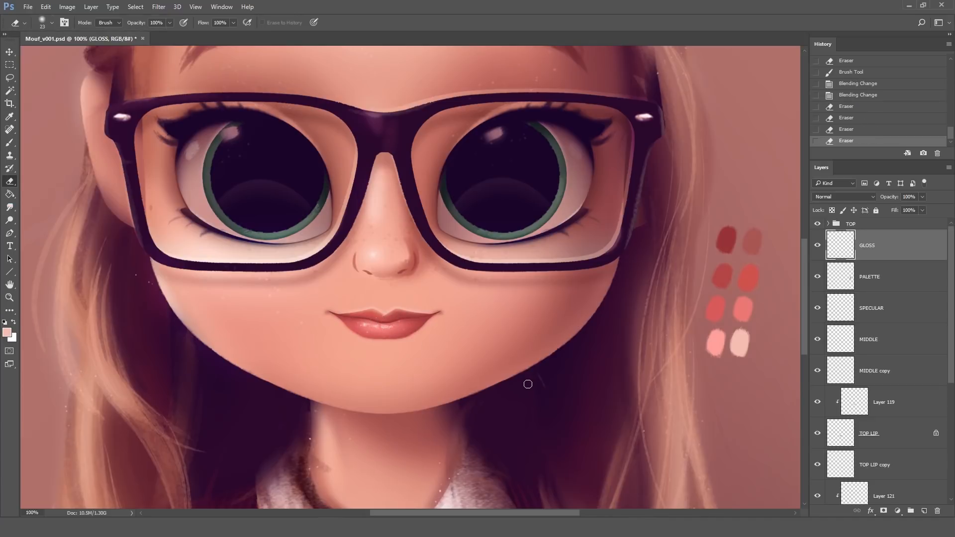
Step: Unlock transparent pixels on the TOP LIP layer and apply a Gaussian Blur with a 1 pixel radius
left_click_drag(950, 331, 951, 343)
scroll(828, 408, "down", 2)
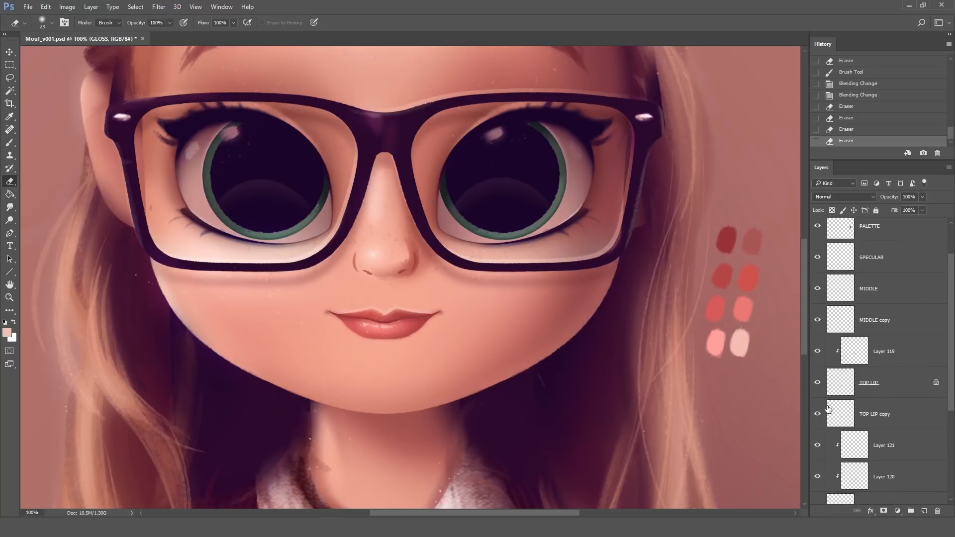
left_click(877, 386)
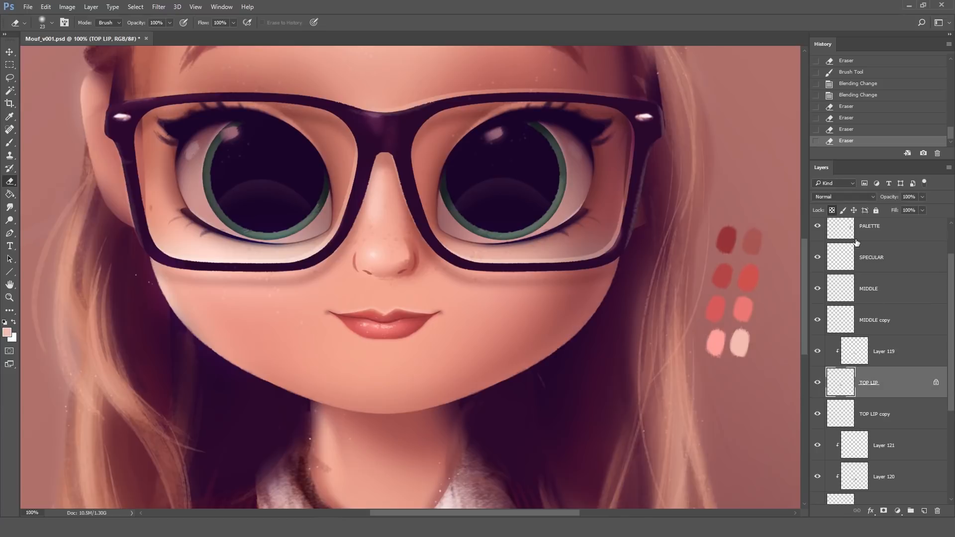
left_click(833, 211)
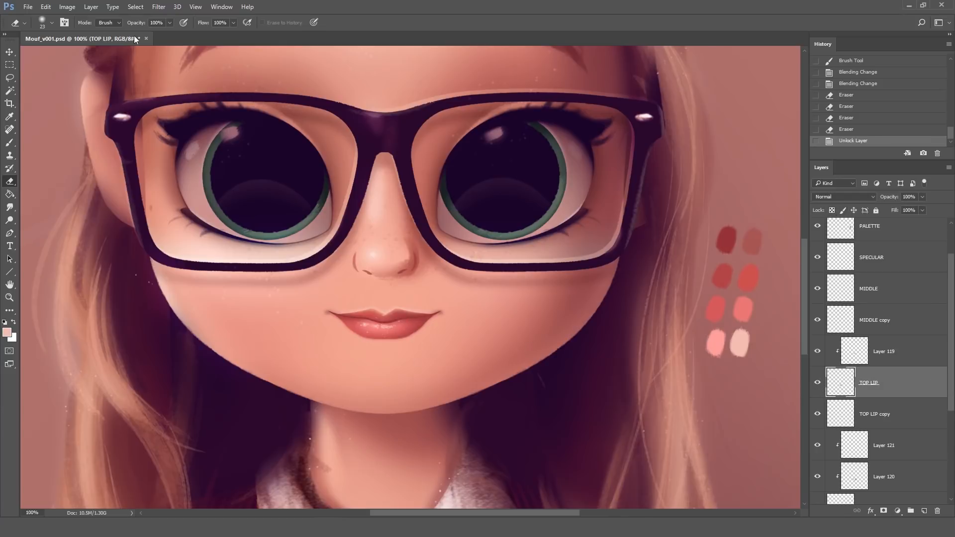
left_click(158, 6)
mouse_move(169, 117)
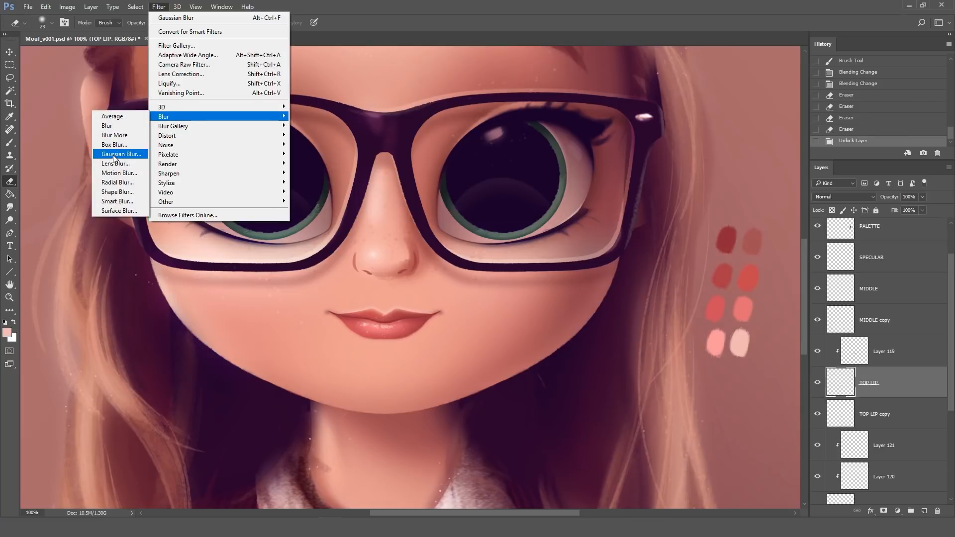
left_click(114, 156)
type("1")
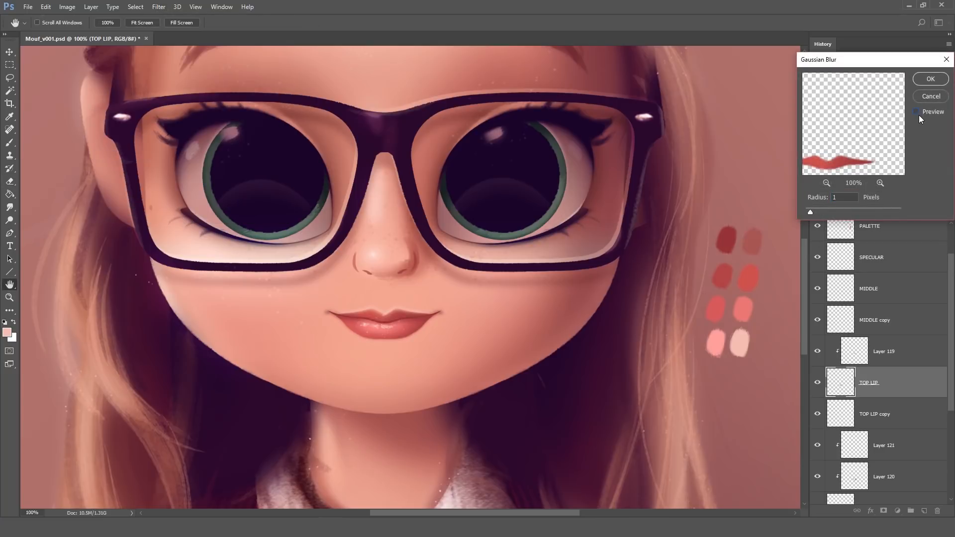
left_click(930, 79)
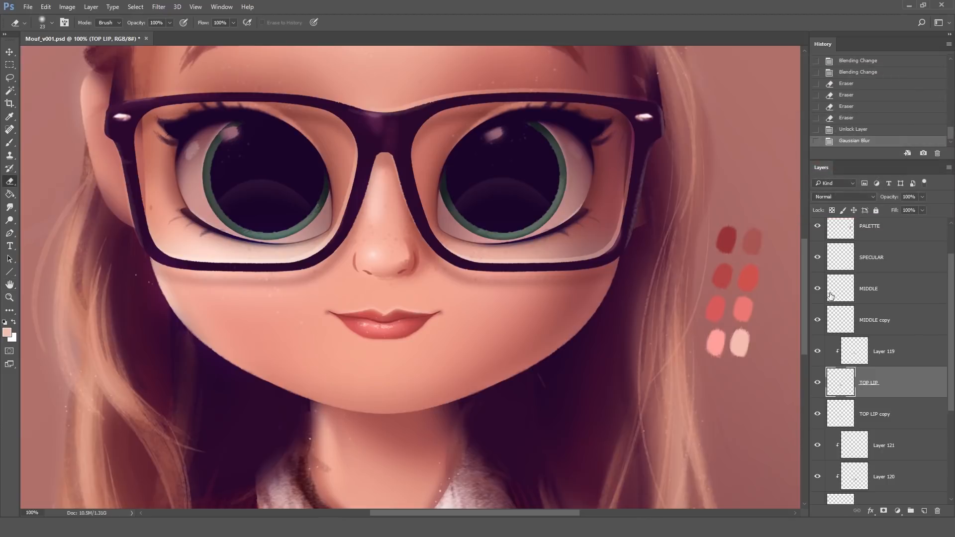
Step: Repeat the last Gaussian Blur on the BOTTOM LIP layer
left_click_drag(953, 343, 952, 407)
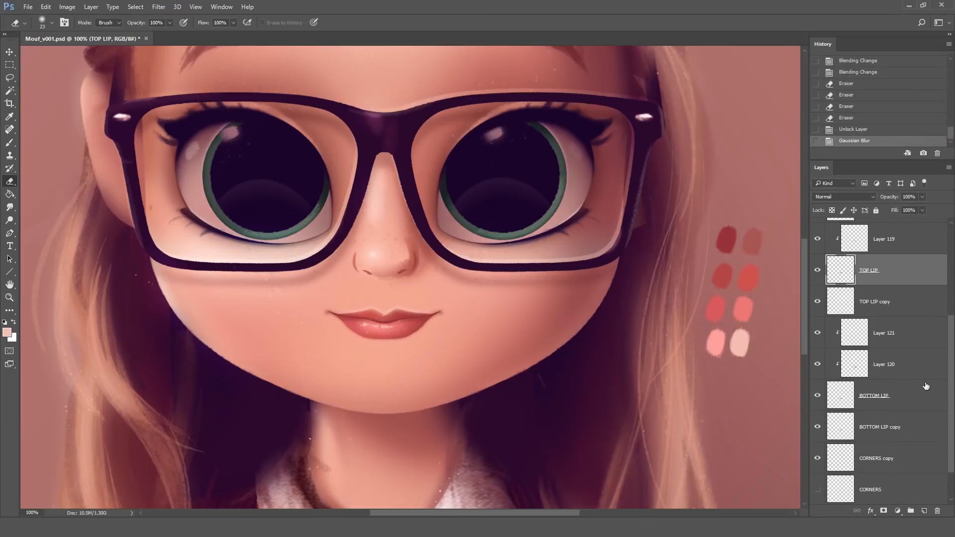
left_click(870, 399)
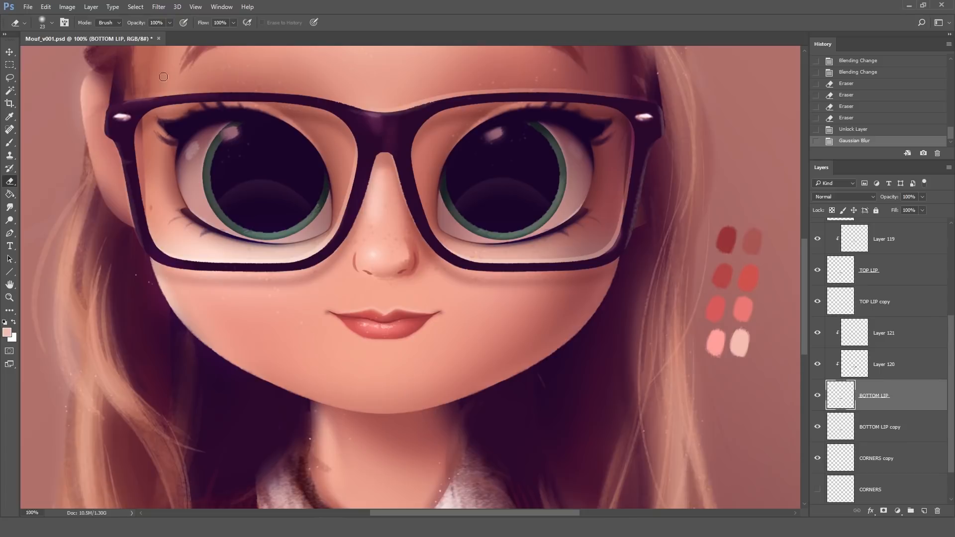
left_click(159, 7)
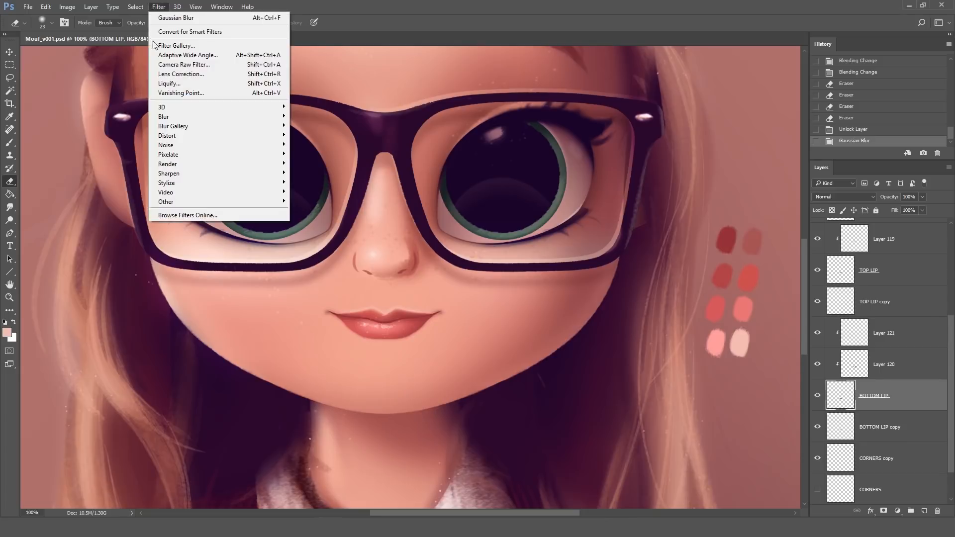
left_click(174, 19)
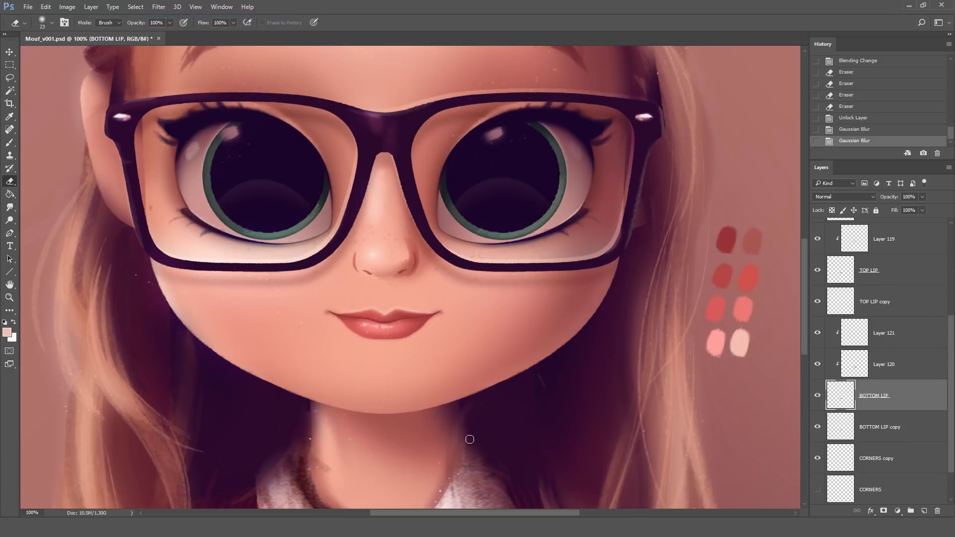
Step: Add a layer below CORNERS and paint a soft shadow under the lower lip with a 30 px brush in a sampled darker skin tone
scroll(881, 398, "down", 3)
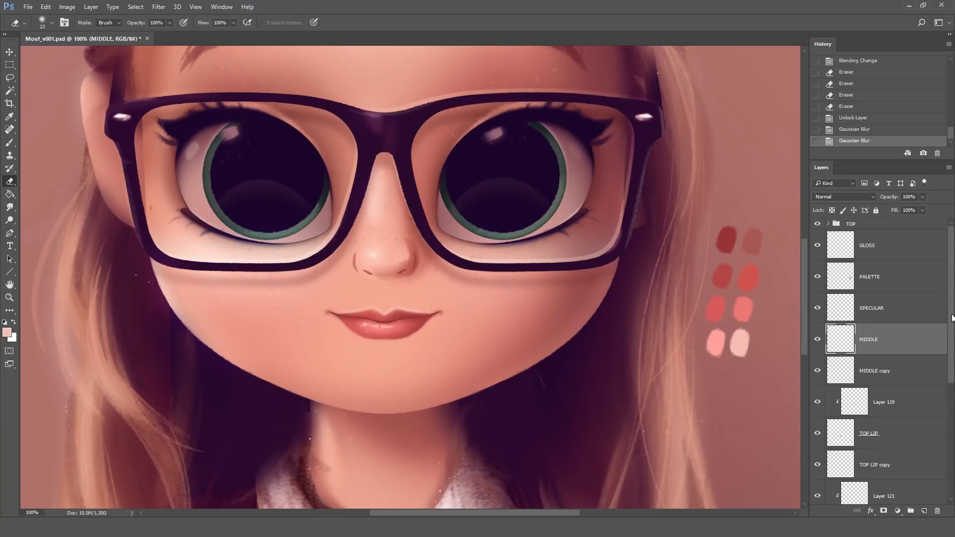
left_click(895, 478)
left_click(924, 511)
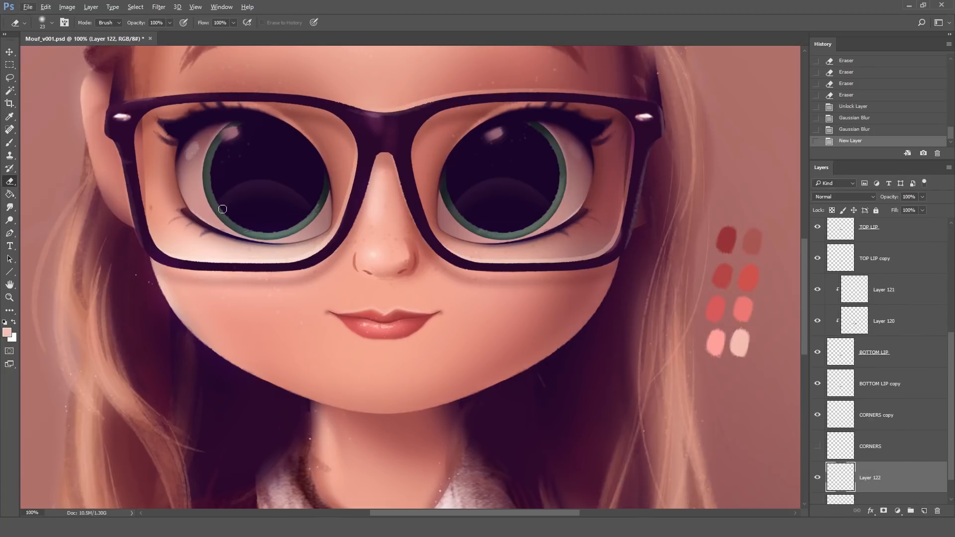
left_click(10, 143)
left_click(47, 23)
left_click(133, 118)
double_click(98, 41)
type("30")
key("Return")
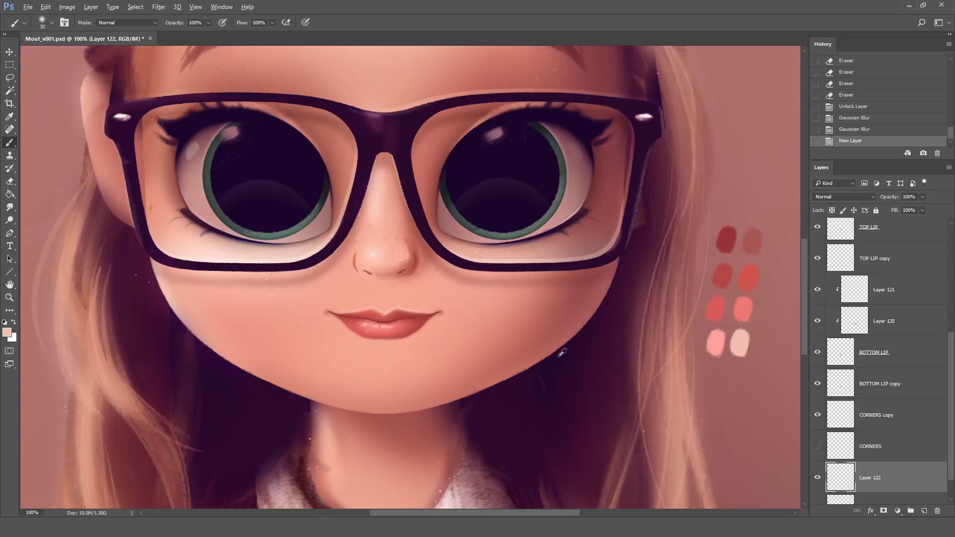
left_click(529, 329, "alt")
left_click_drag(383, 343, 400, 343)
left_click_drag(377, 343, 409, 342)
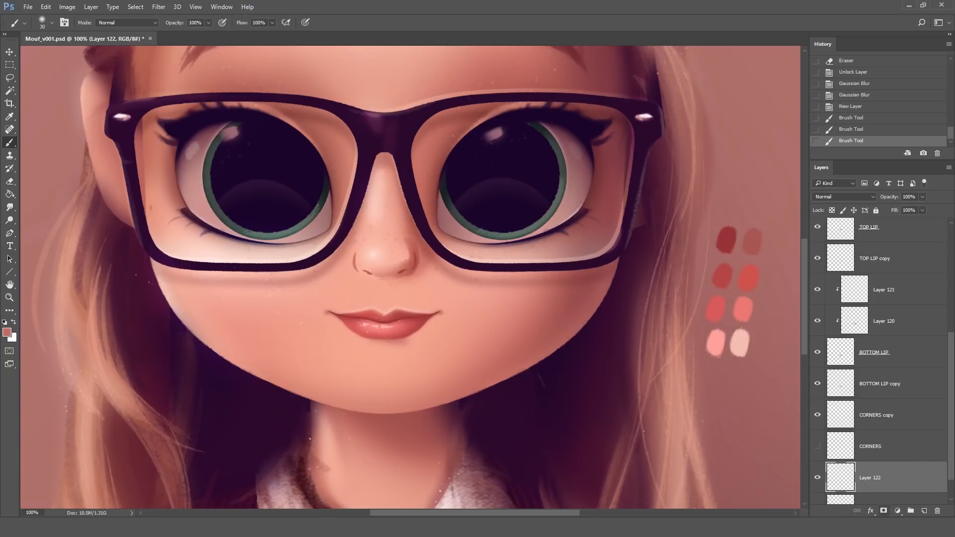
Step: Add another layer and paint soft highlights above the upper lip with light skin tones sampled from the face
left_click(925, 513)
left_click(401, 304, "alt")
mouse_move(398, 304)
left_mouse_down()
mouse_move(379, 254)
mouse_move(397, 313)
mouse_move(393, 303)
left_mouse_up()
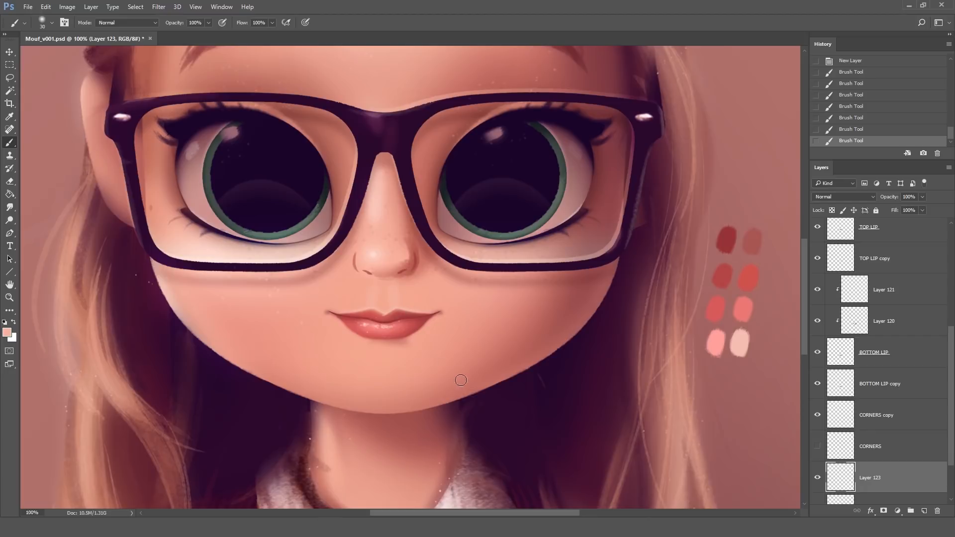
left_click(387, 253, "alt")
left_click(397, 215, "alt")
left_click_drag(387, 297, 387, 314)
left_click(436, 328, "alt")
Step: Duplicate the SPECULAR layer and place the copy directly below the original
left_click_drag(951, 364, 941, 240)
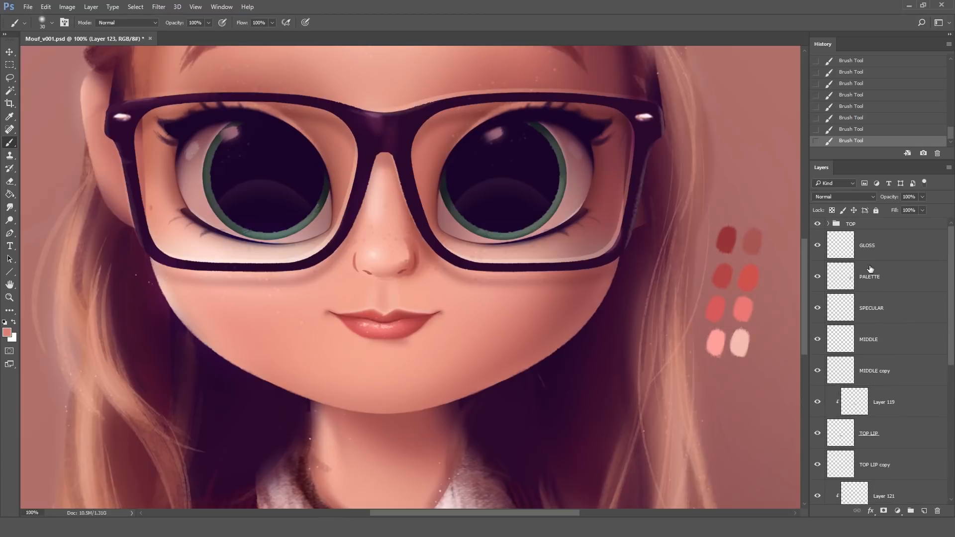
left_click(874, 308)
key("ctrl+j")
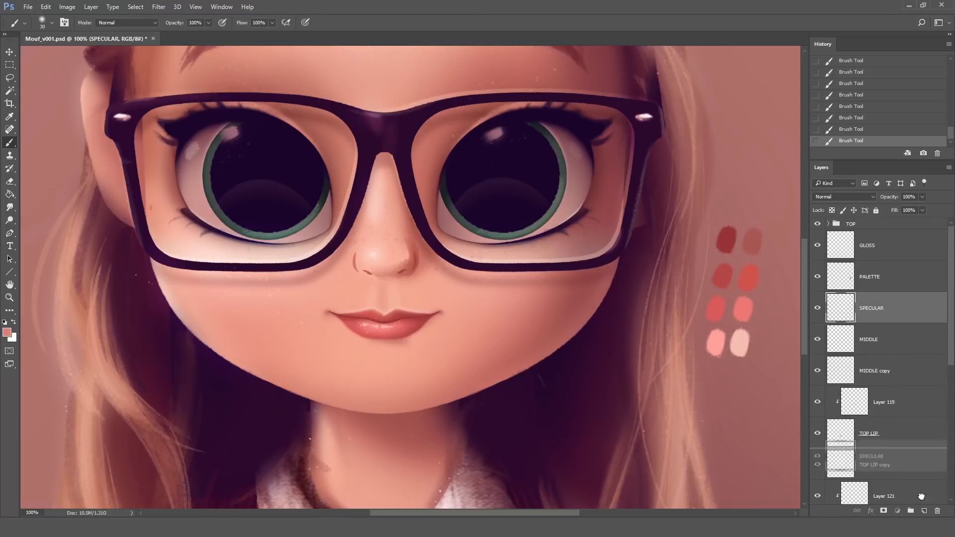
left_click_drag(868, 319, 875, 346)
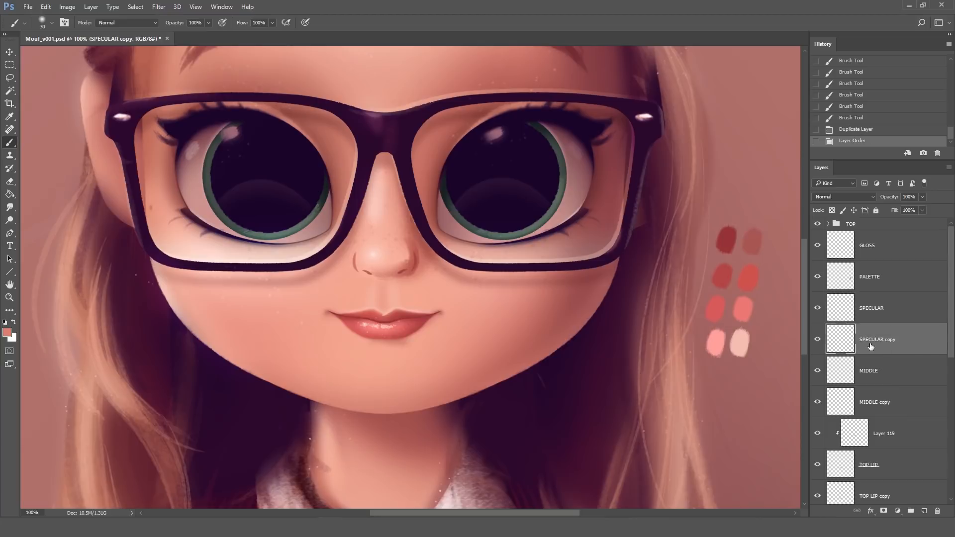
Step: Apply a Gaussian Blur with a 3 pixel radius to the SPECULAR copy layer
left_click(159, 7)
mouse_move(164, 117)
left_click(116, 154)
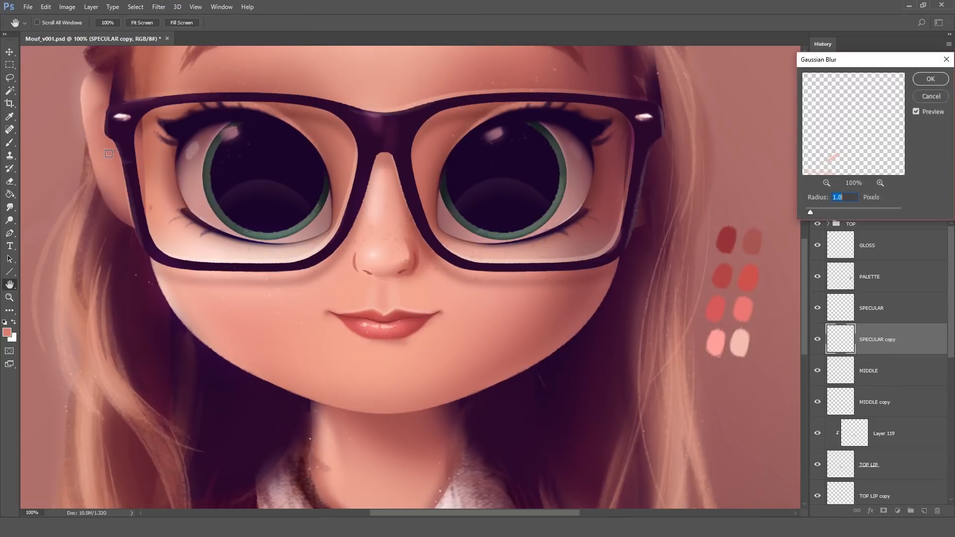
type("3")
left_click(921, 83)
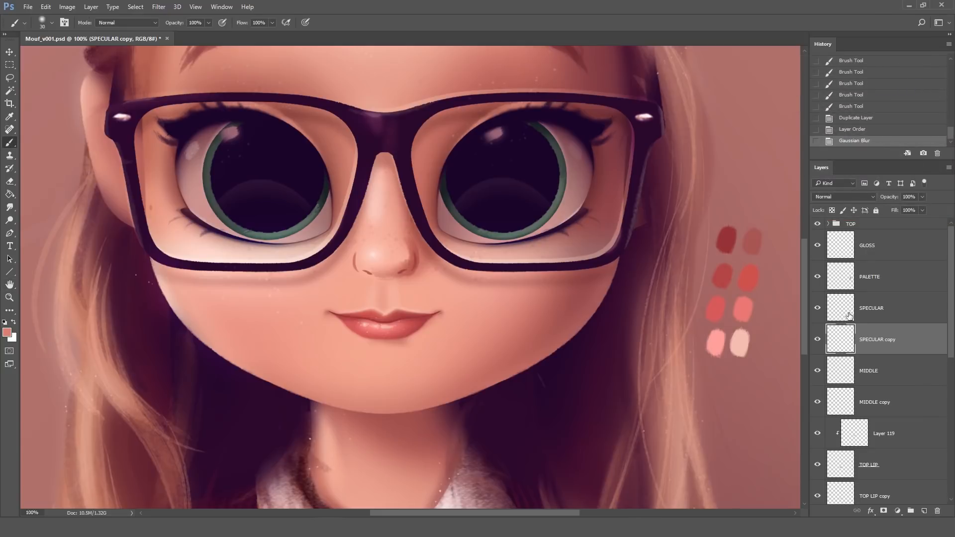